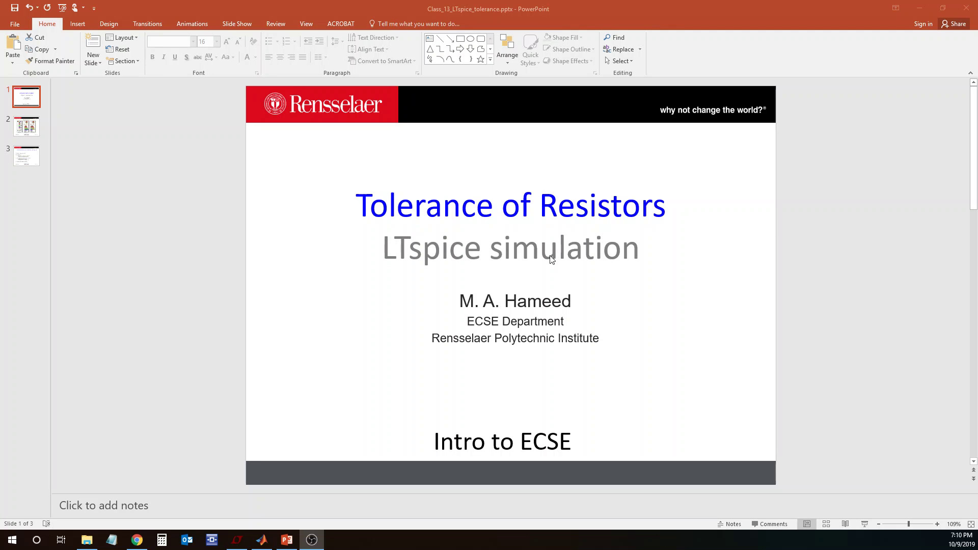
Step: Go to slide 2, the Resistor Color Code Chart for 4- and 5-band resistors
click(35, 127)
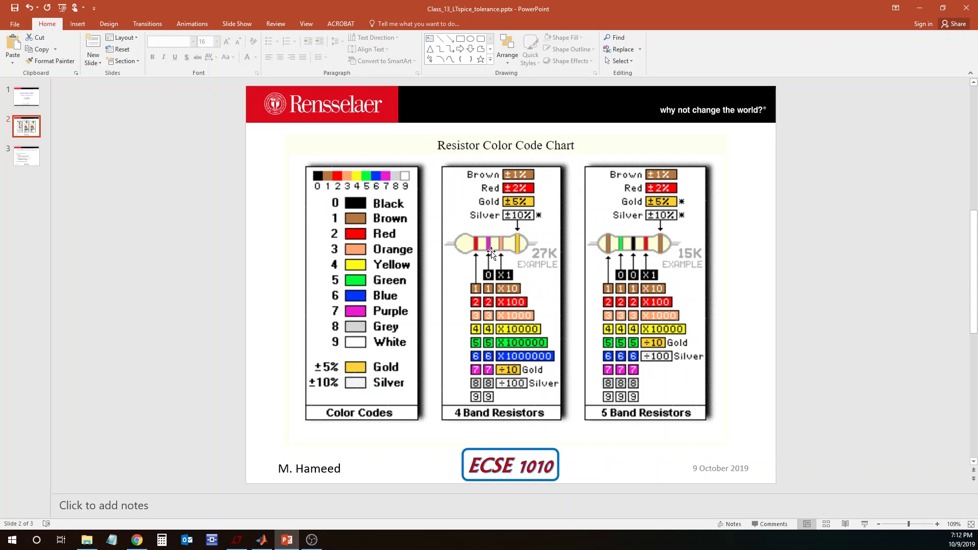
Step: Show slide 3, which lists the four steps for simulating resistor tolerance with Monte Carlo
click(28, 161)
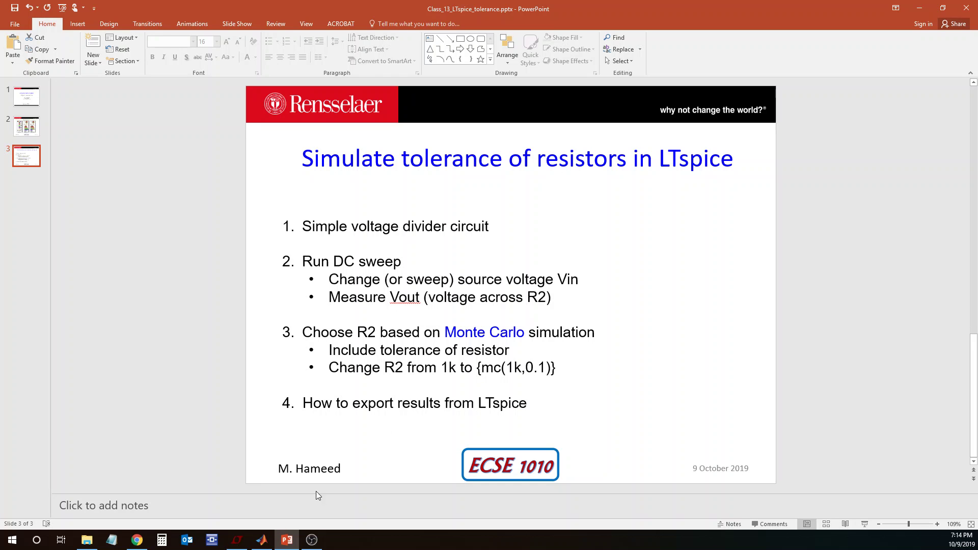
Step: Bring Lab13_schematic.asc in LTspice to the front
click(244, 542)
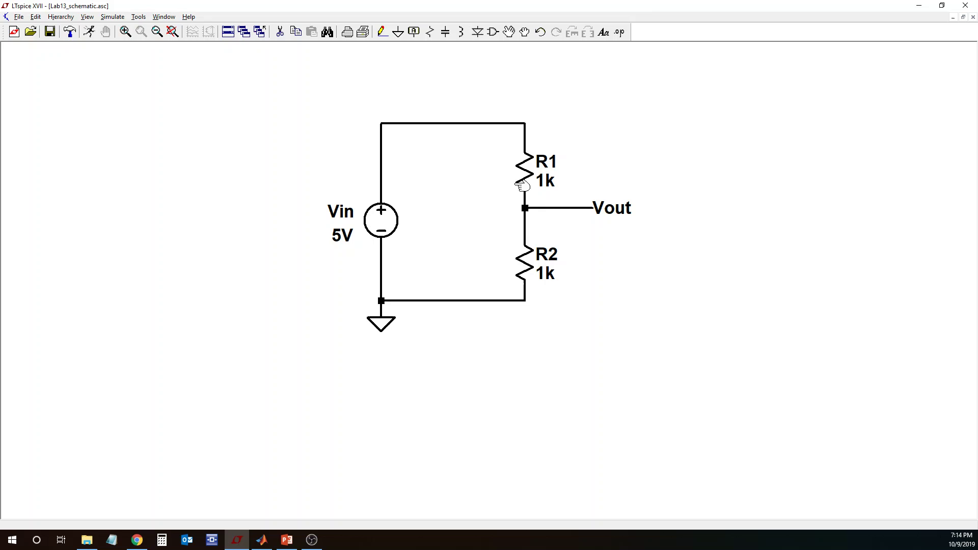
Step: Zoom in on the 5V source and the two series 1k resistors
scroll(487, 180, up, 3)
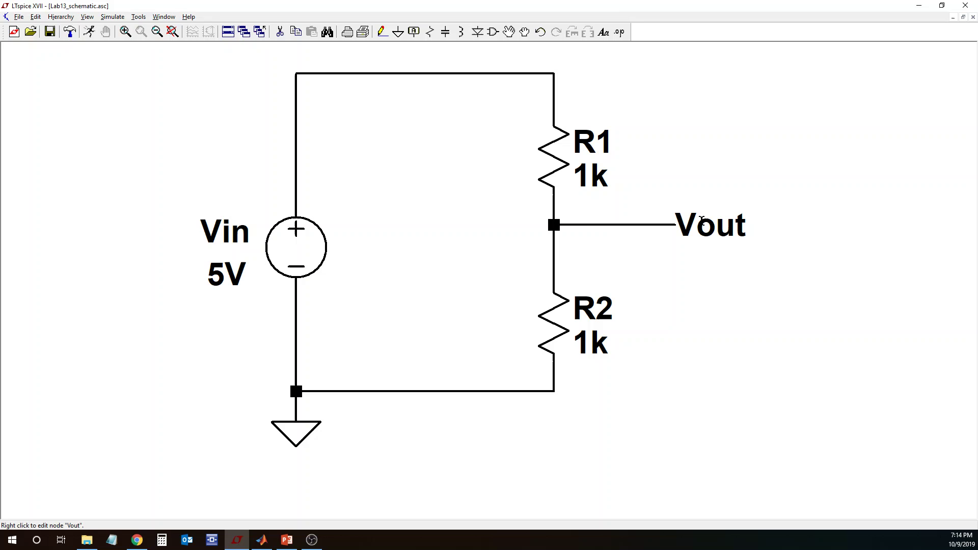
Step: Create a DC op pnt simulation command and place the .op text beneath the divider
click(110, 17)
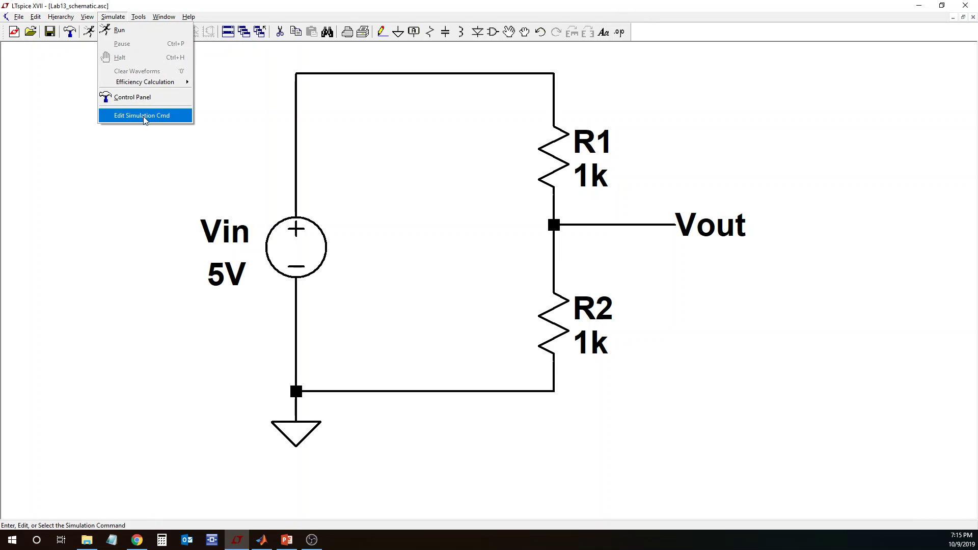
click(113, 16)
click(112, 17)
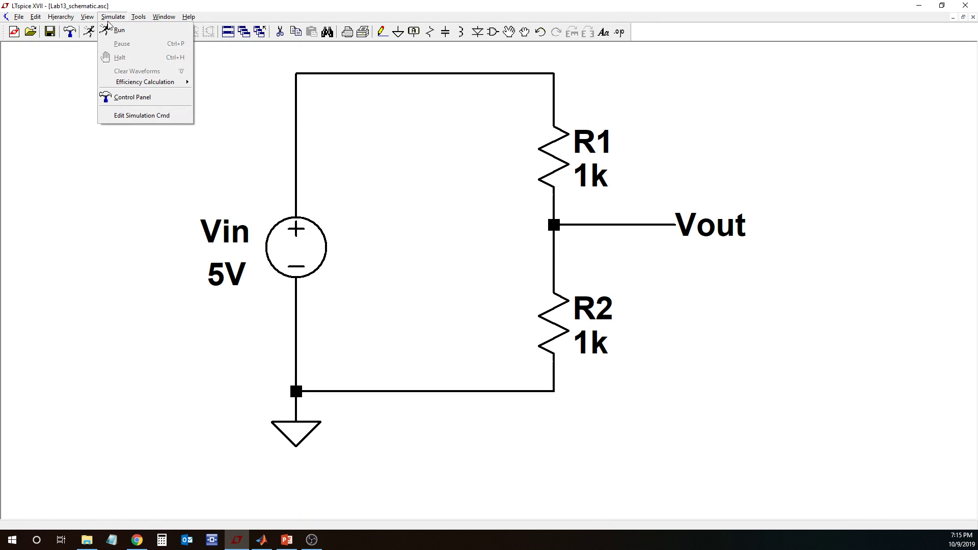
click(118, 116)
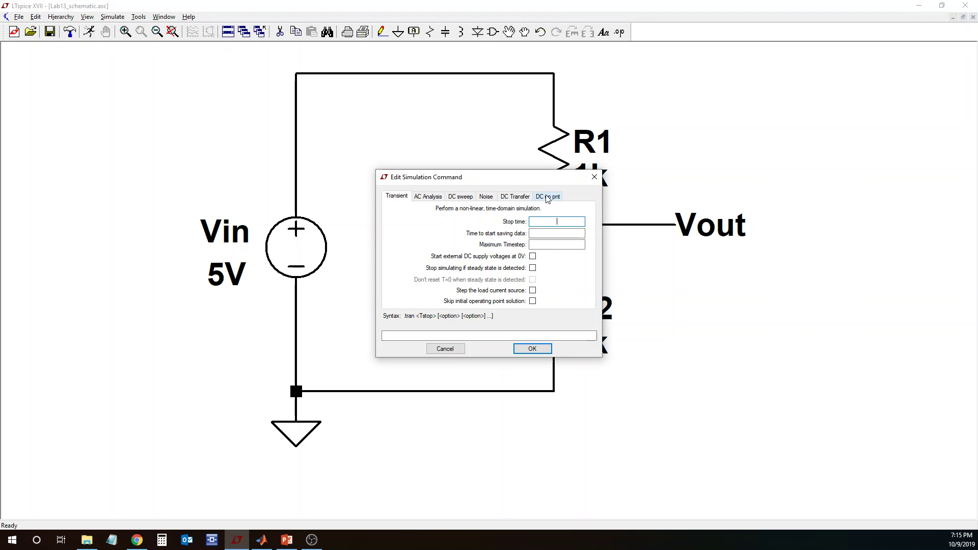
click(544, 199)
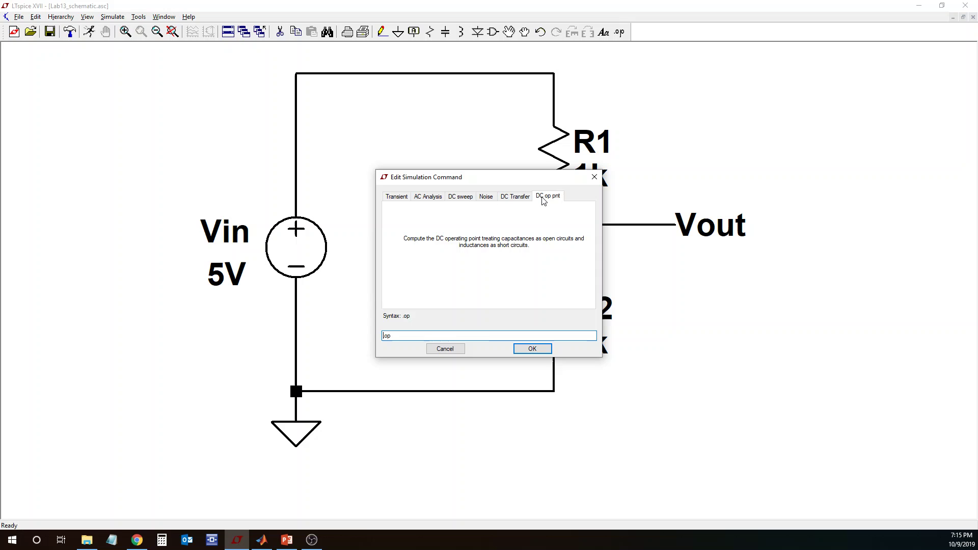
click(531, 349)
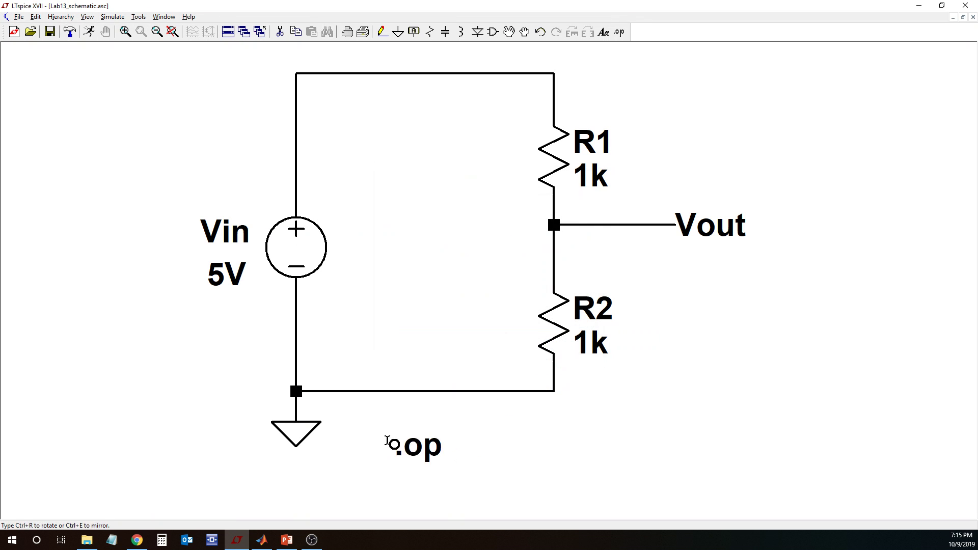
click(388, 443)
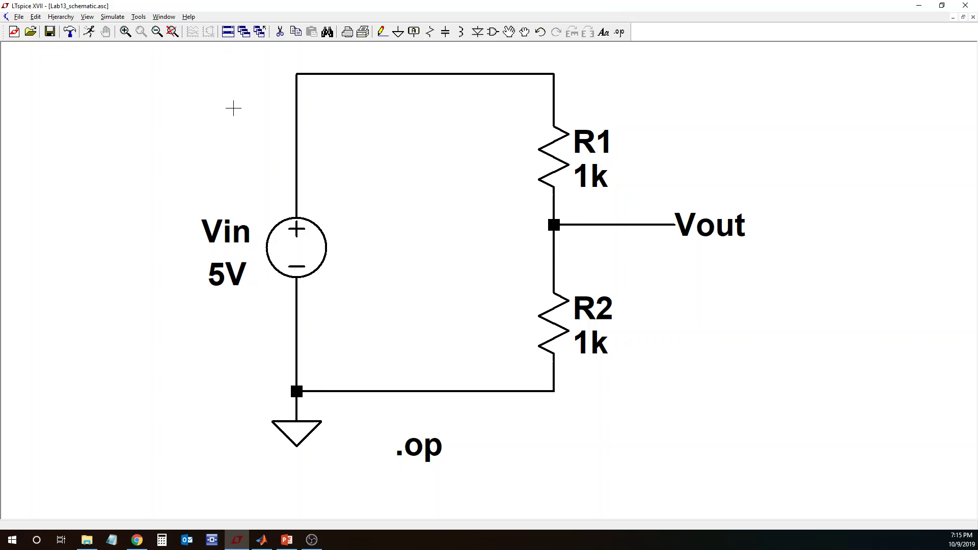
click(92, 33)
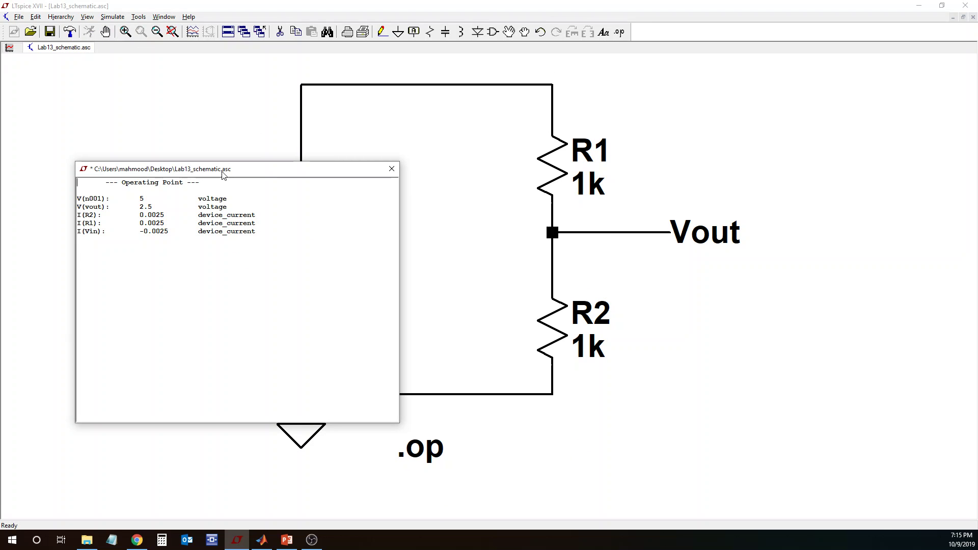
drag(222, 174, 298, 343)
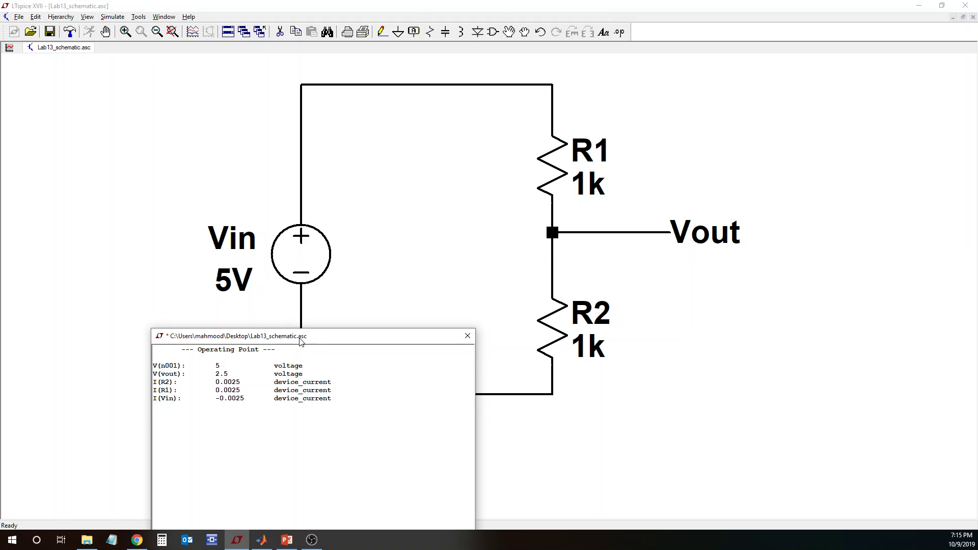
click(468, 336)
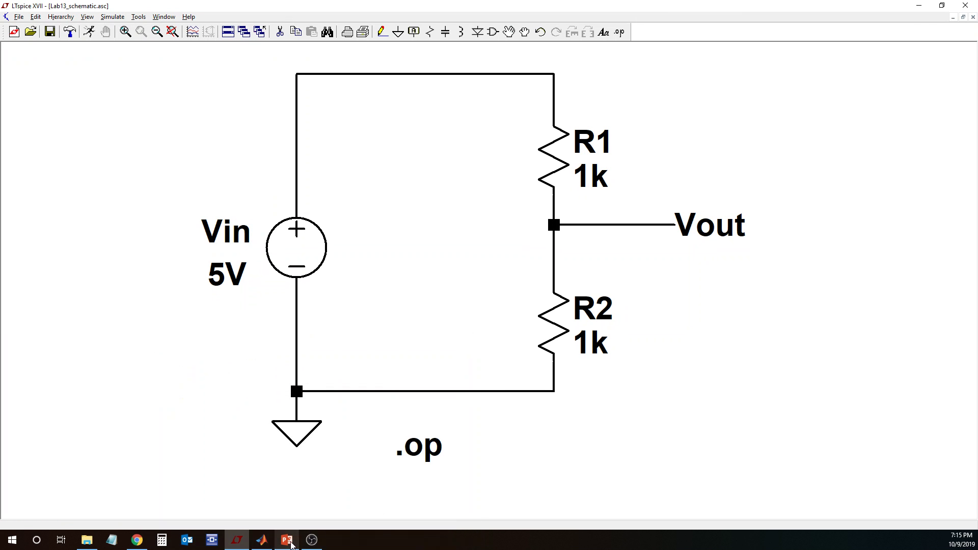
click(287, 541)
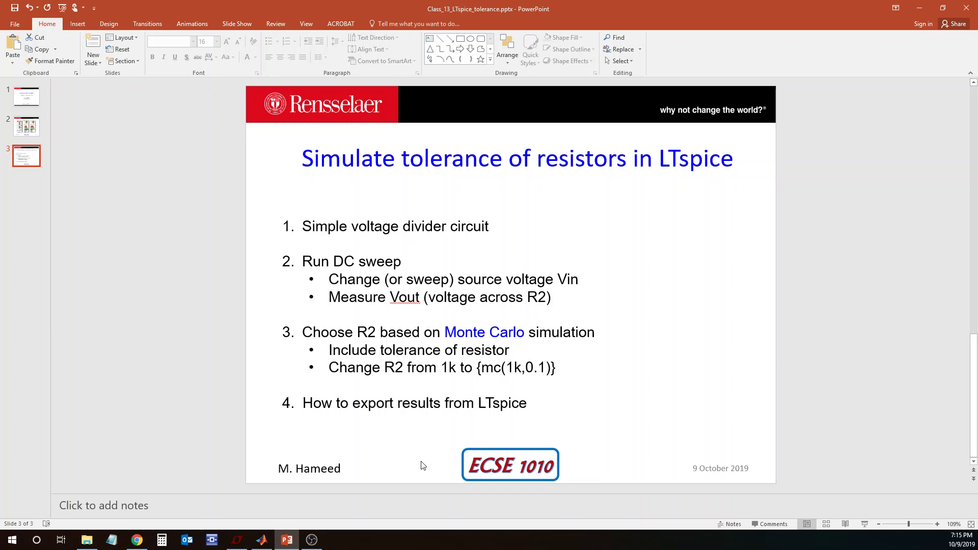
Step: Return to the LTspice schematic and delete the .op directive
click(243, 539)
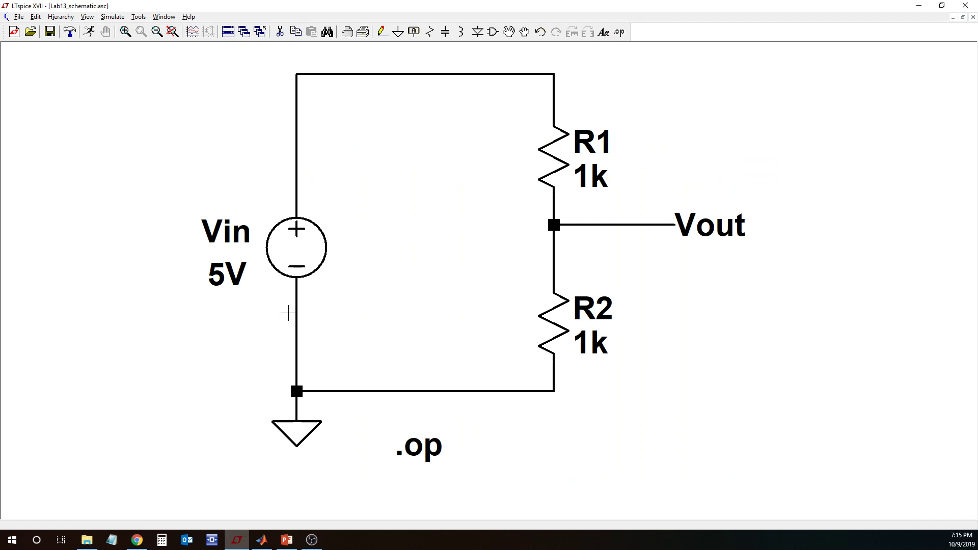
click(281, 33)
click(423, 451)
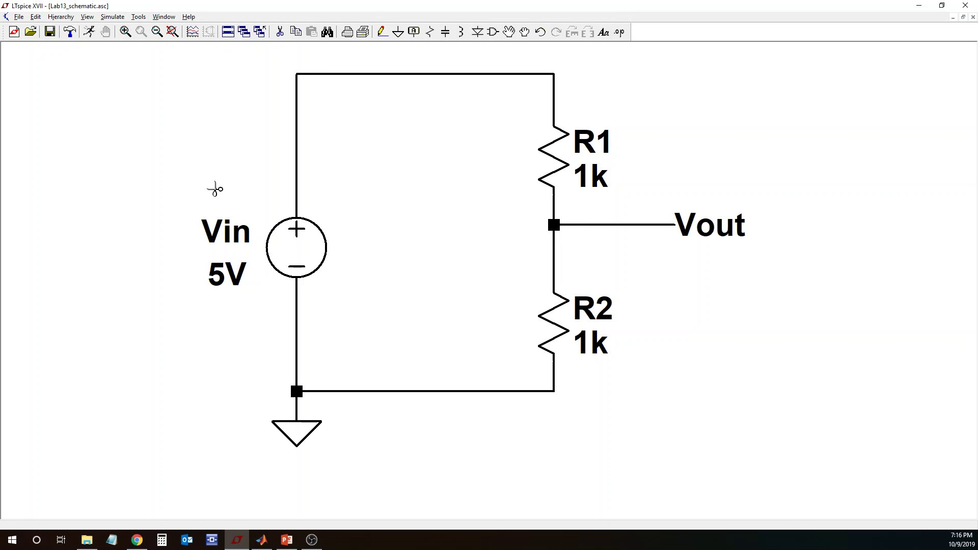
Step: Add a linear DC sweep of Vin from 1 to 5 in 0.1 steps below the circuit
click(118, 17)
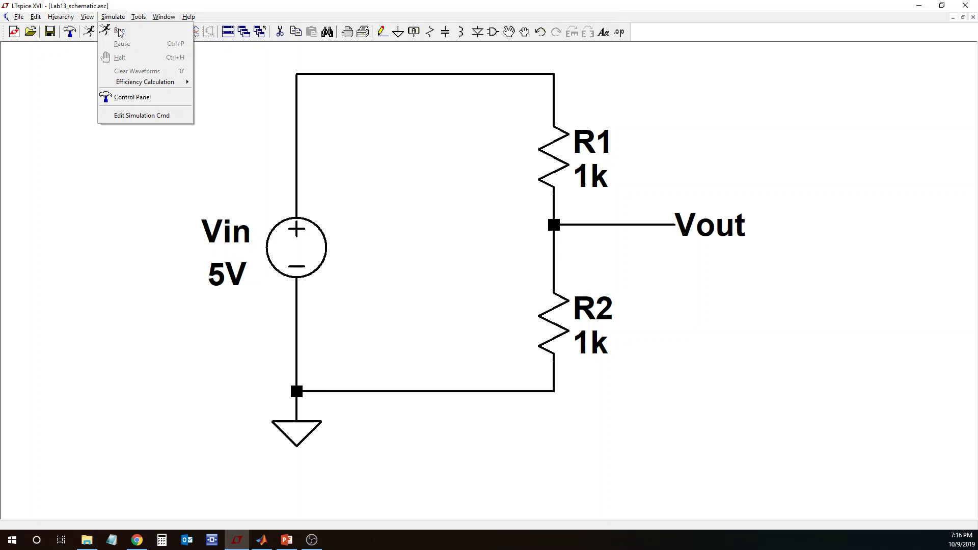
click(160, 116)
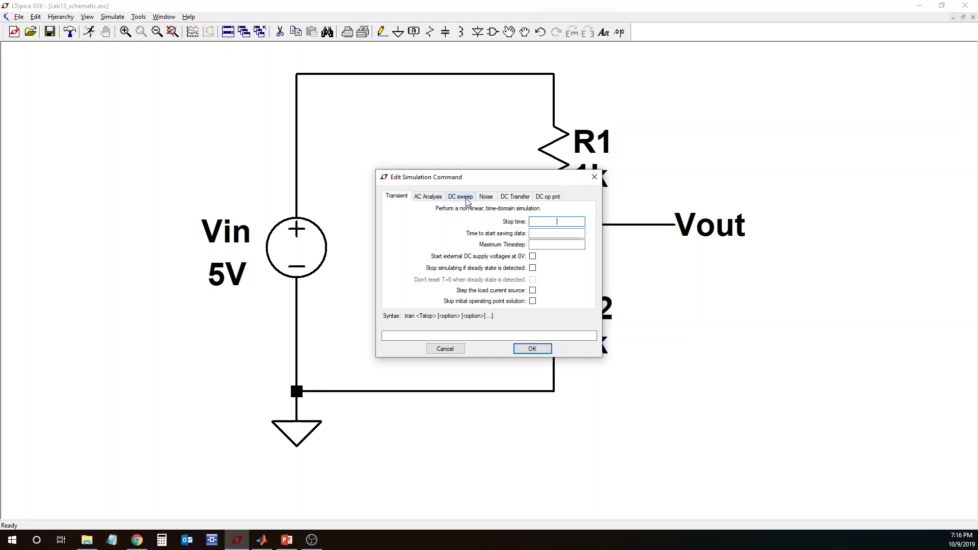
click(460, 199)
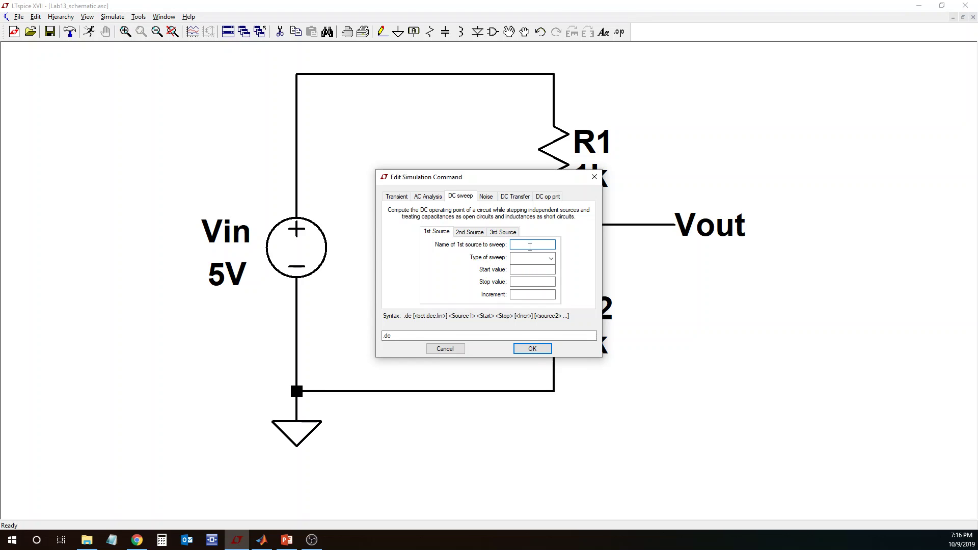
text(Vin)
click(547, 258)
click(533, 269)
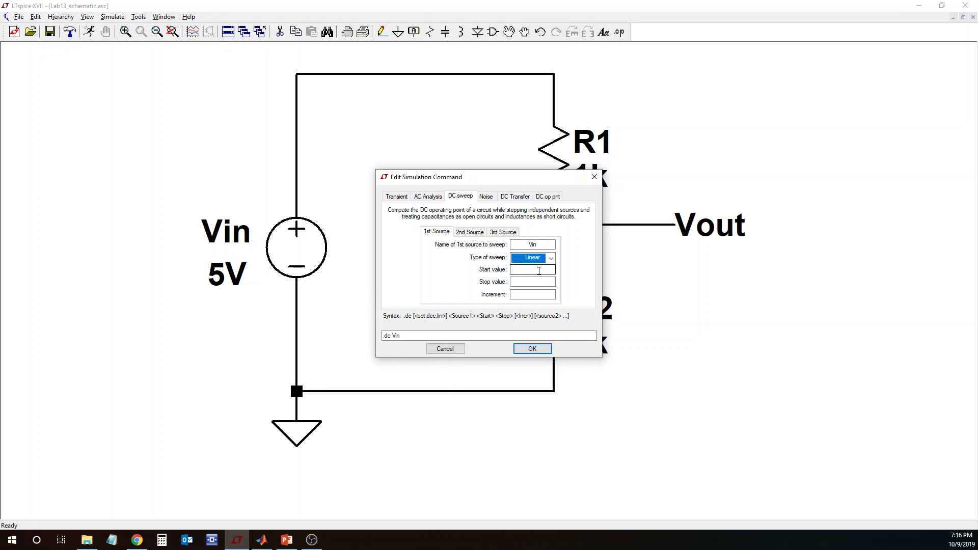
click(552, 273)
text(1)
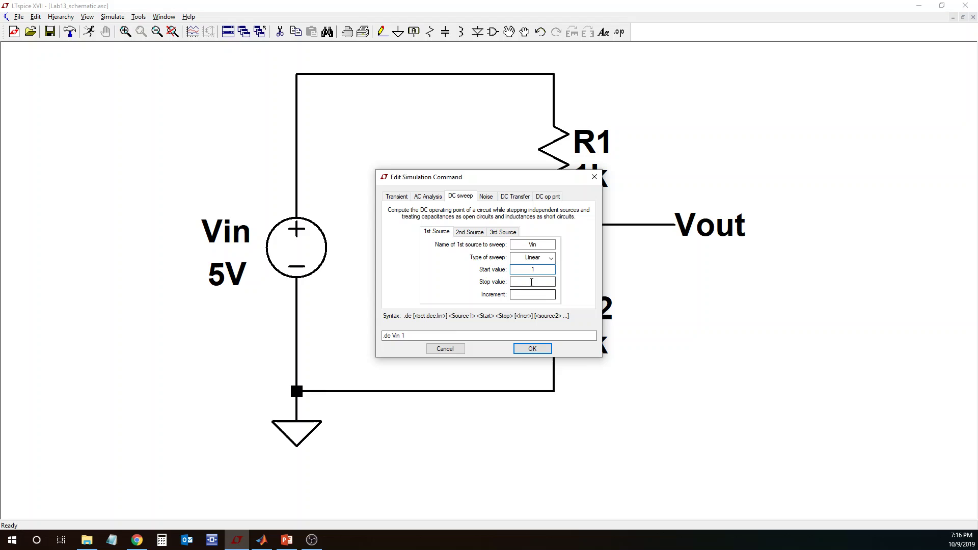
click(534, 282)
text(5)
click(535, 294)
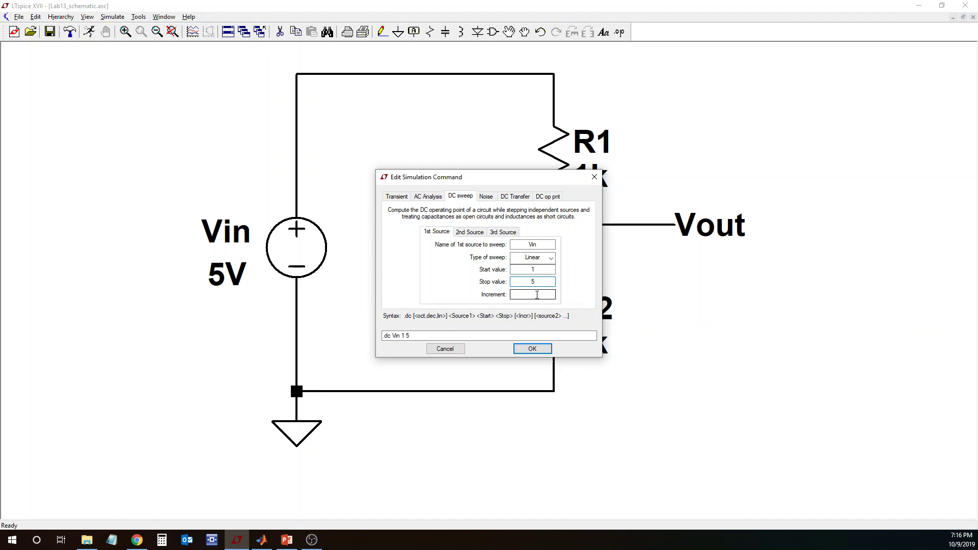
text(0.)
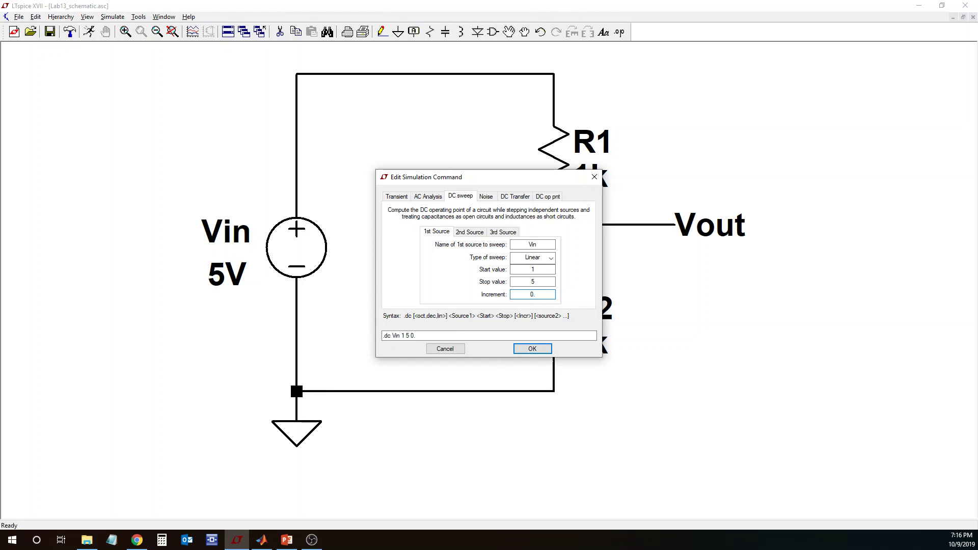
text(1)
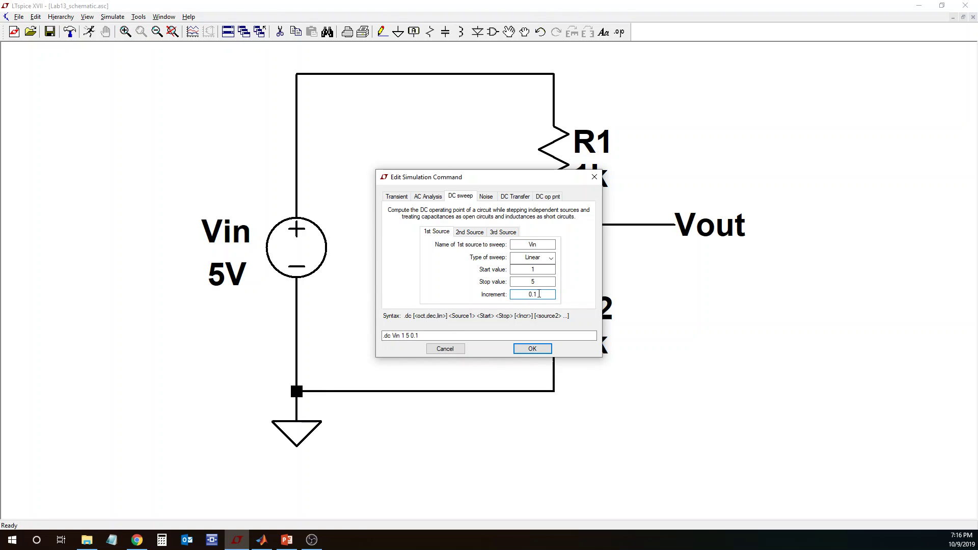
click(543, 350)
click(433, 436)
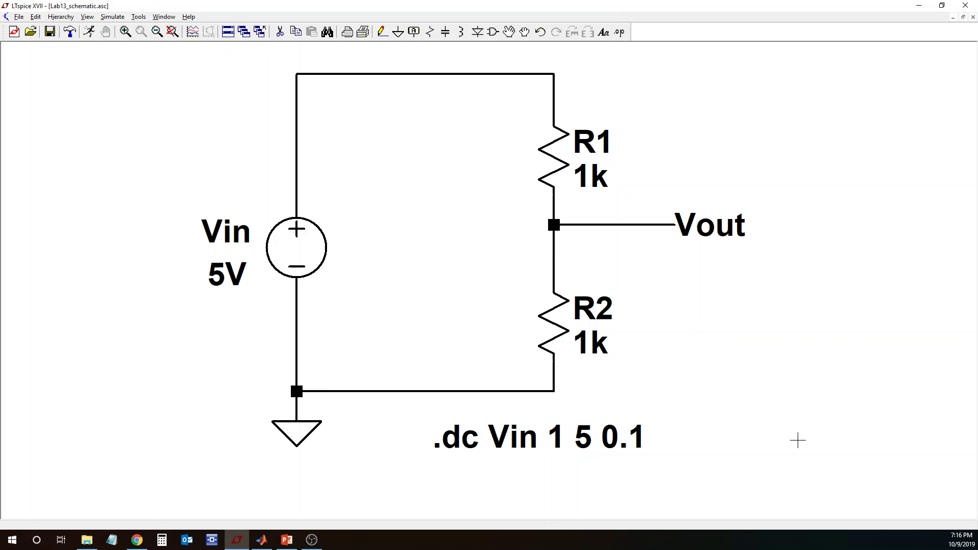
Step: Run the simulation to open an empty waveform plot spanning 1.0V to 5.0V
click(90, 32)
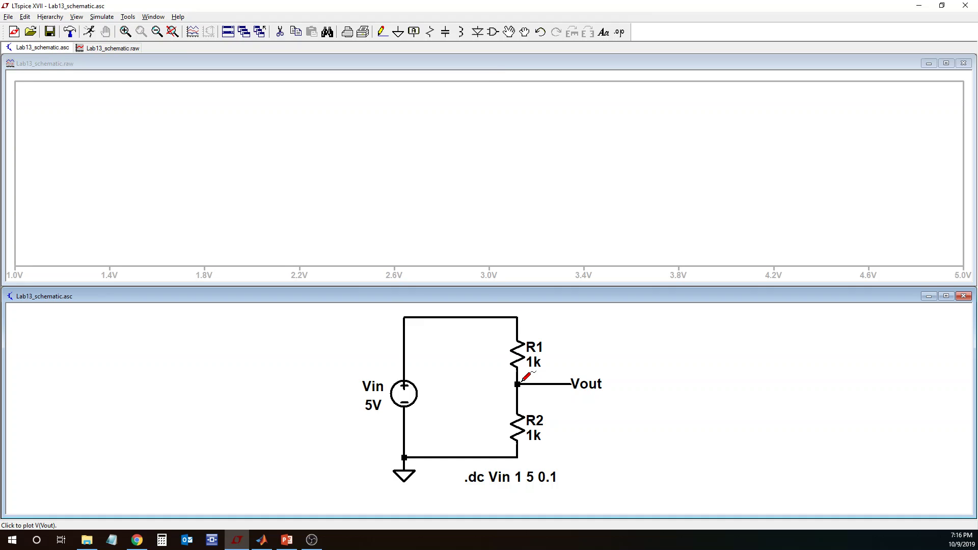
Step: Probe the Vout wire to plot V(vout), rising from about 0.5 V to 2.5 V
click(523, 380)
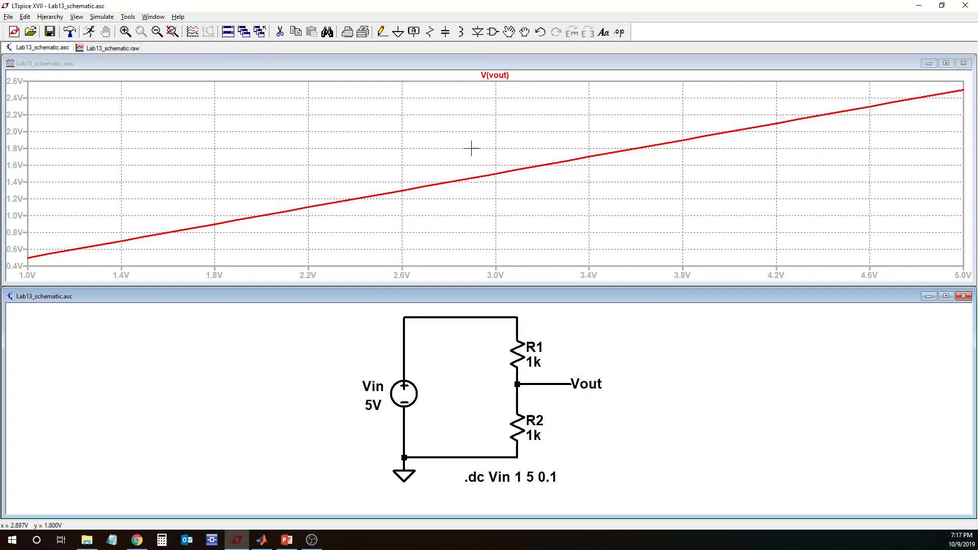
Step: Turn on Mark Data Points for the V(vout) trace, then switch to the PowerPoint tolerance slide
right_click(583, 177)
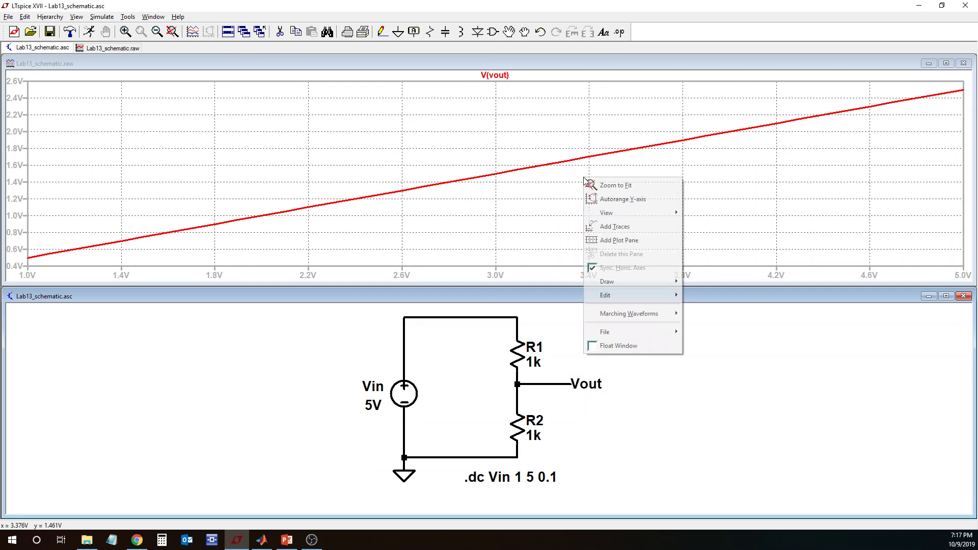
mouse_move(620, 214)
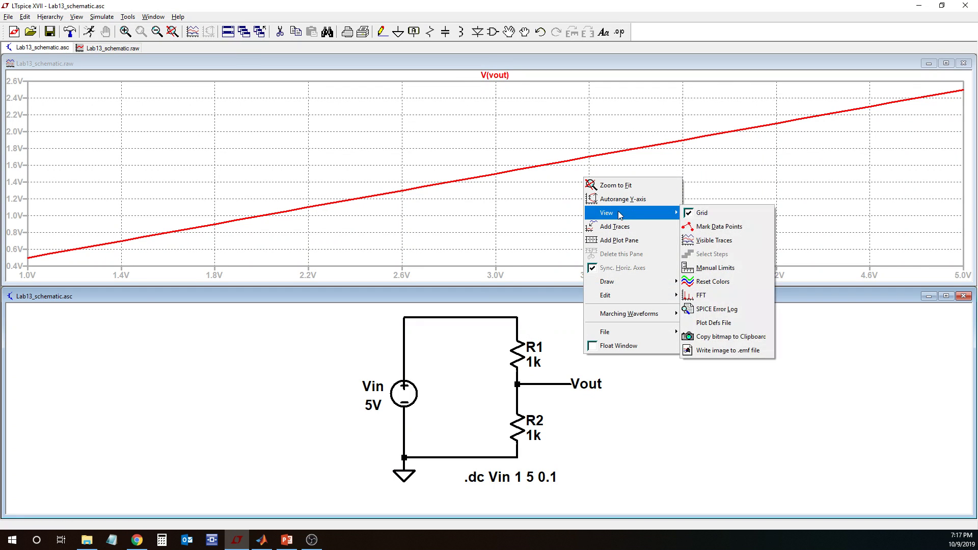
click(720, 226)
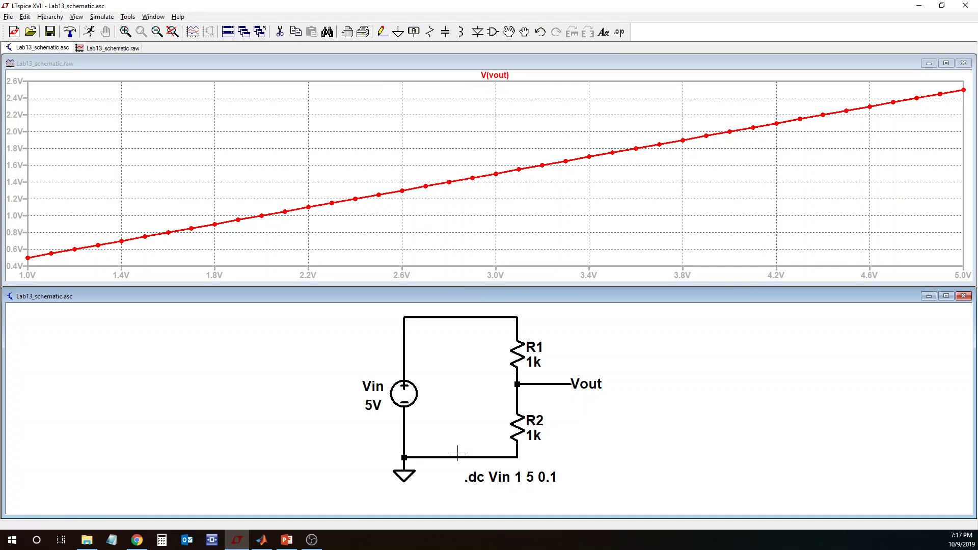
click(286, 540)
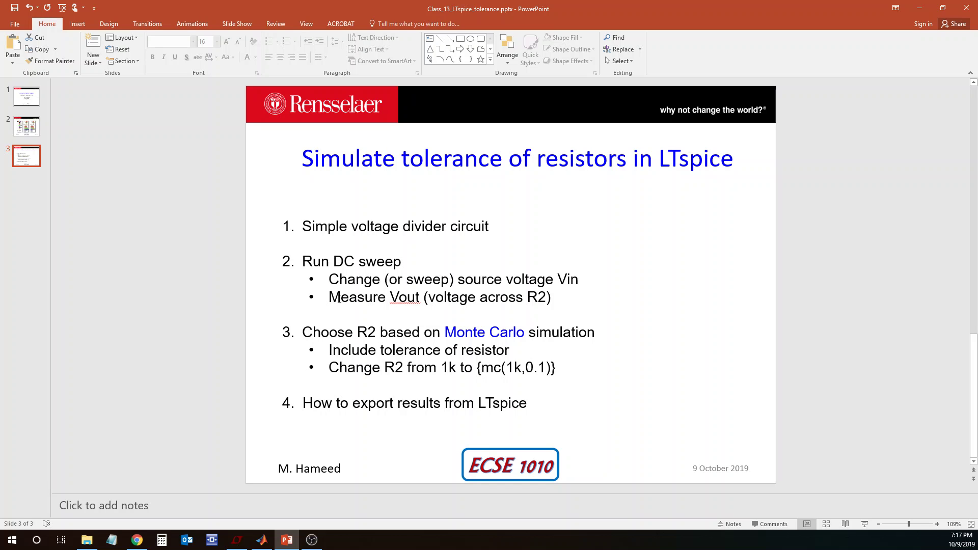
Step: Review the tolerance slide, then return to the LTspice V(vout) plot and schematic
click(312, 540)
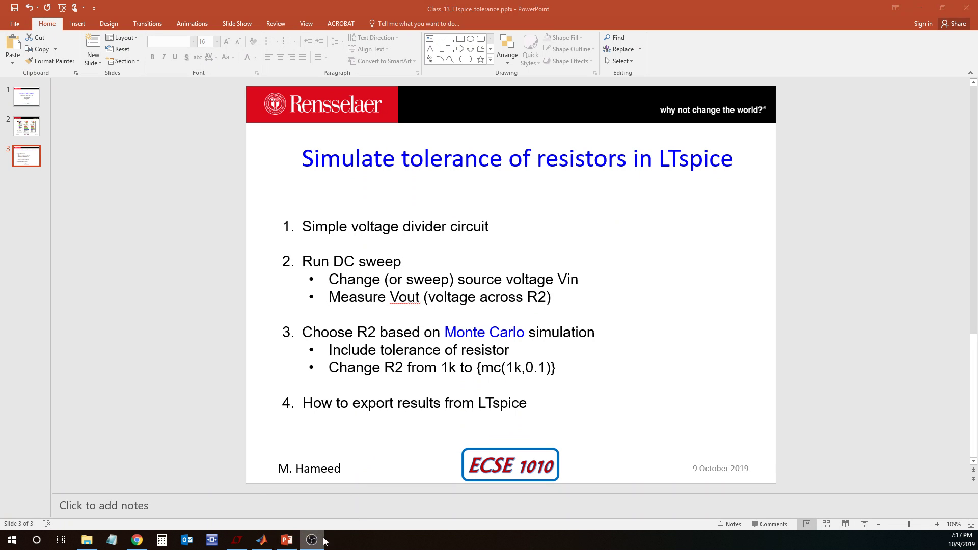
click(294, 543)
click(237, 540)
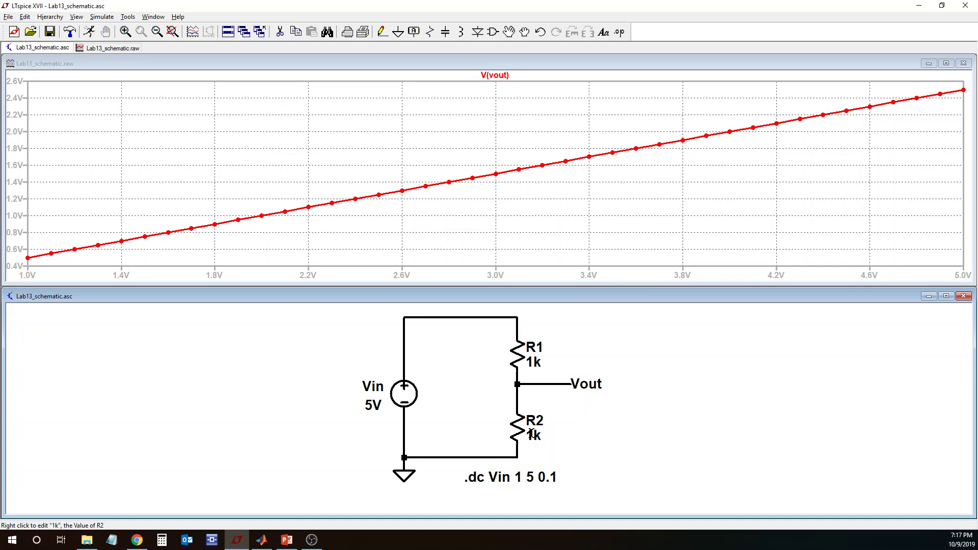
Step: Check the resistor tolerance slide, then shrink the plot pane and enlarge the schematic pane in LTspice
click(292, 541)
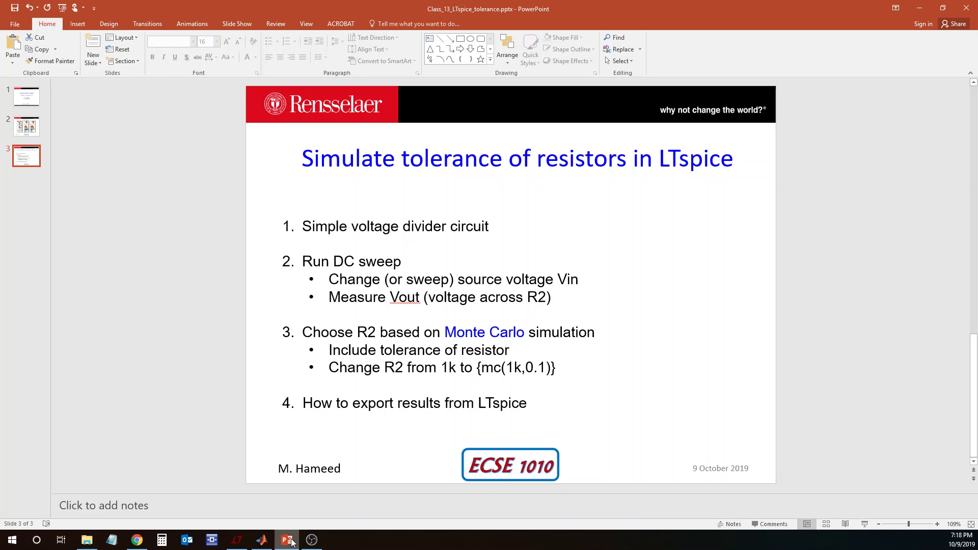
click(237, 542)
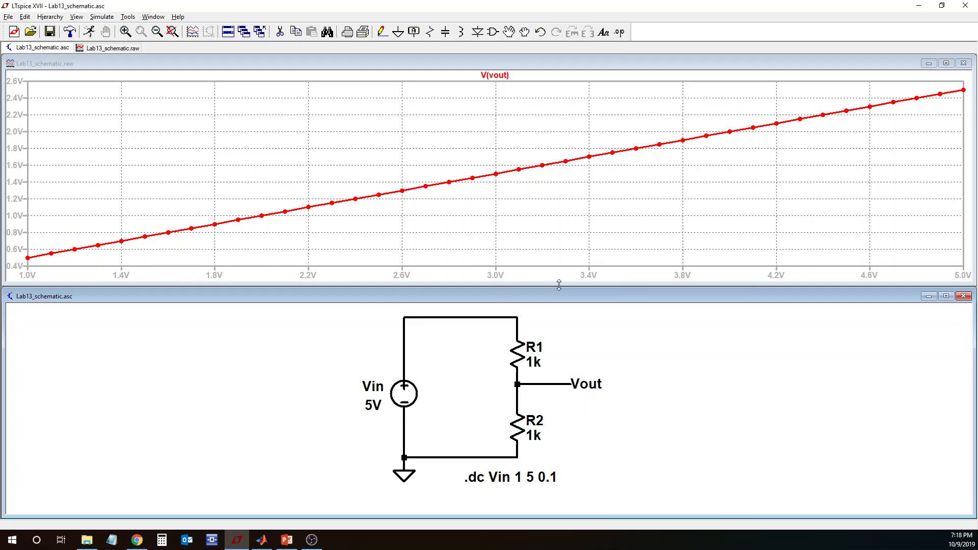
drag(560, 283, 552, 185)
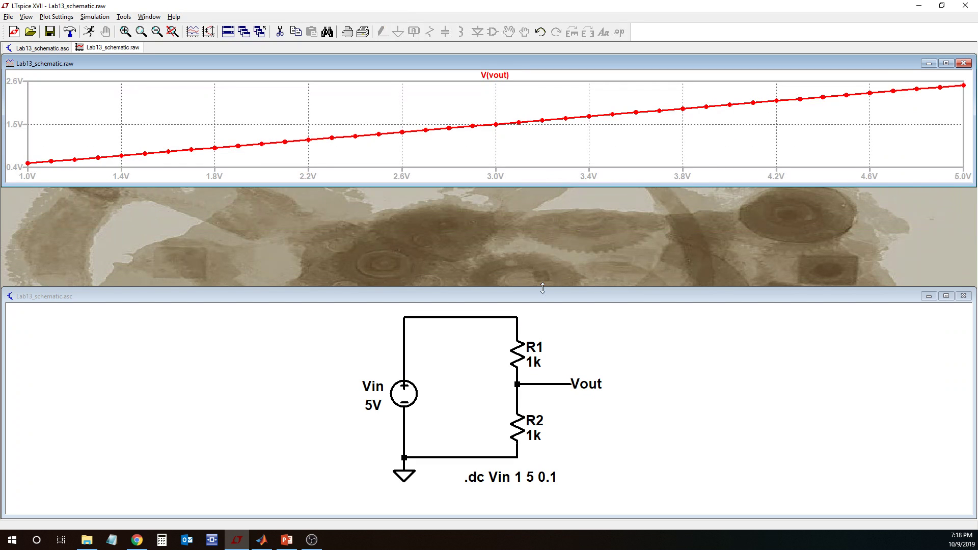
drag(543, 289, 542, 187)
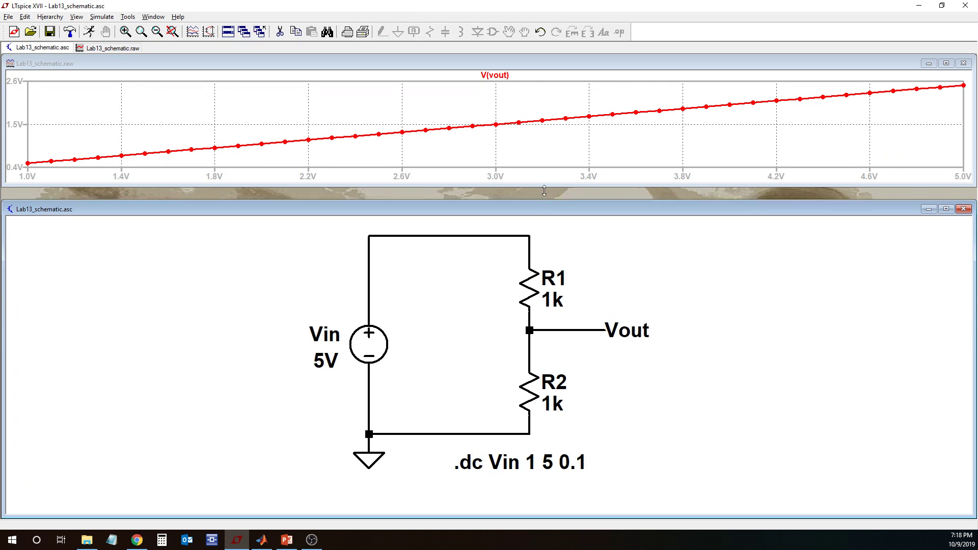
Step: Set R2's value to {mc(1k,0.1)}, a 1k resistor with 10% Monte Carlo tolerance
right_click(555, 400)
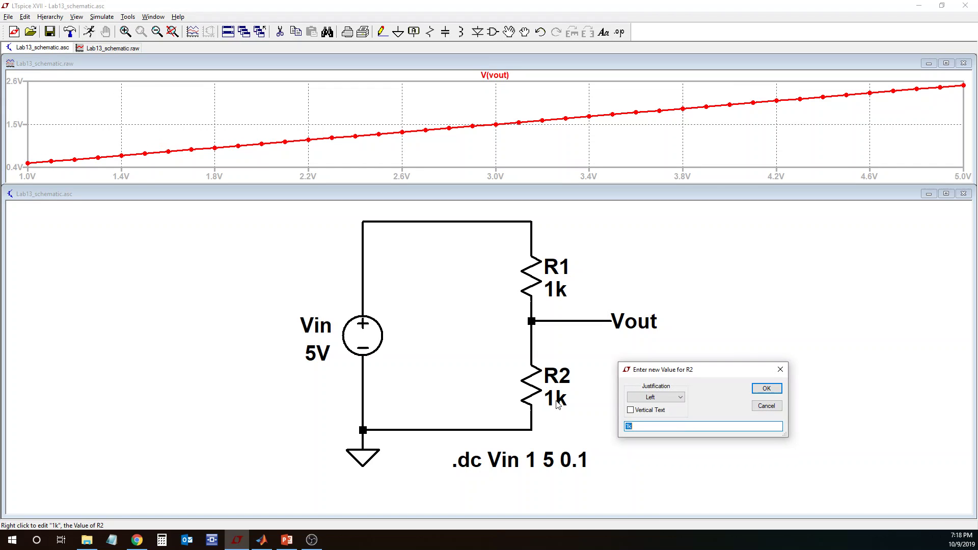
text({mc(1k,0.1)
click(767, 388)
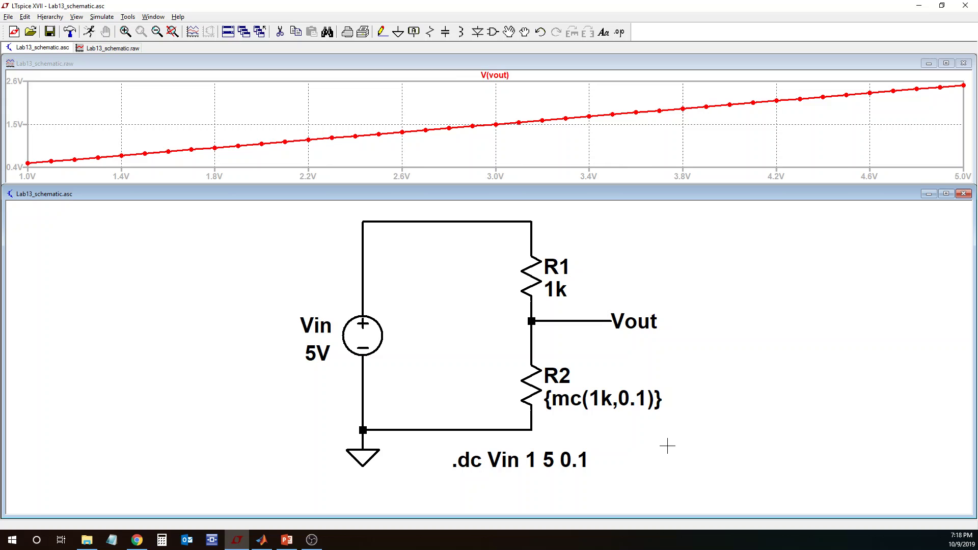
Step: Raise the window border so the schematic gets more room than the plot
scroll(666, 446, up, 1)
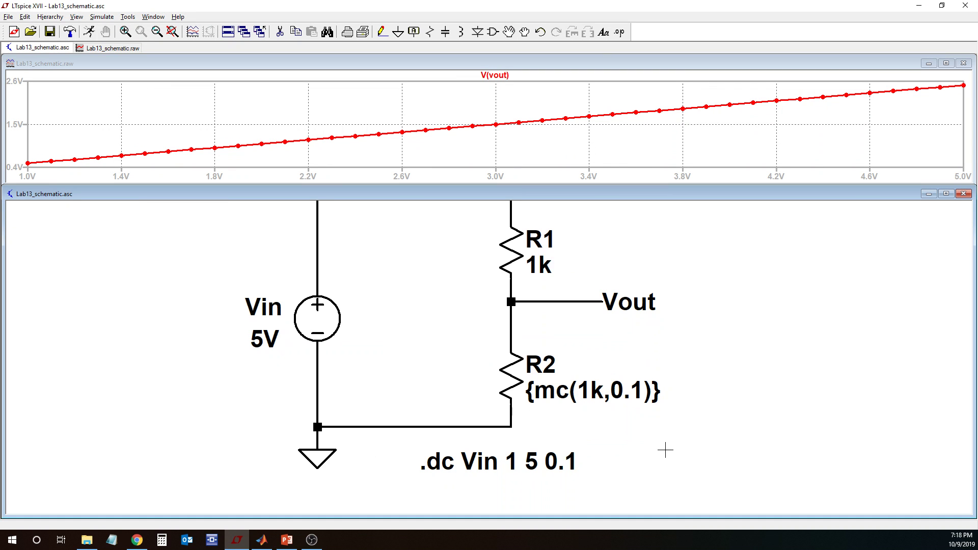
scroll(666, 449, down, 1)
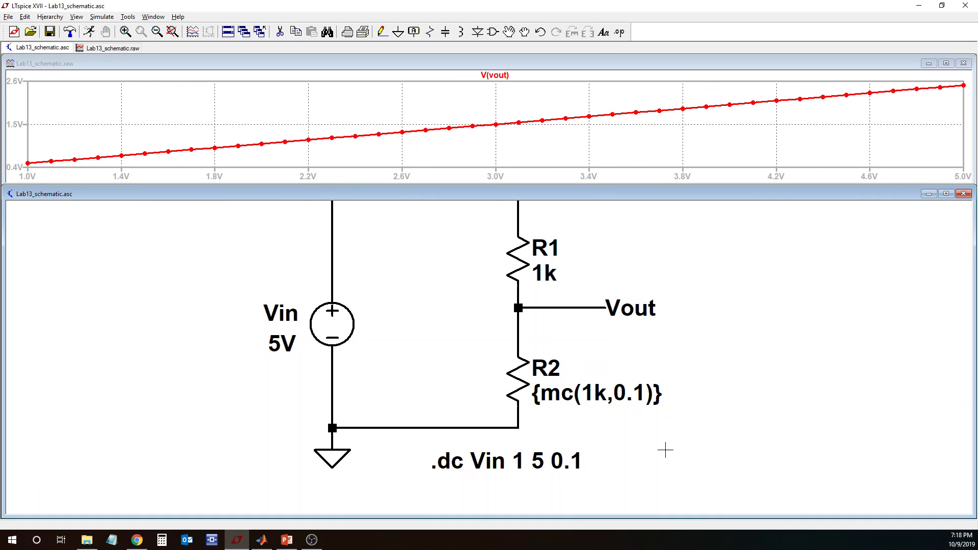
scroll(665, 450, down, 1)
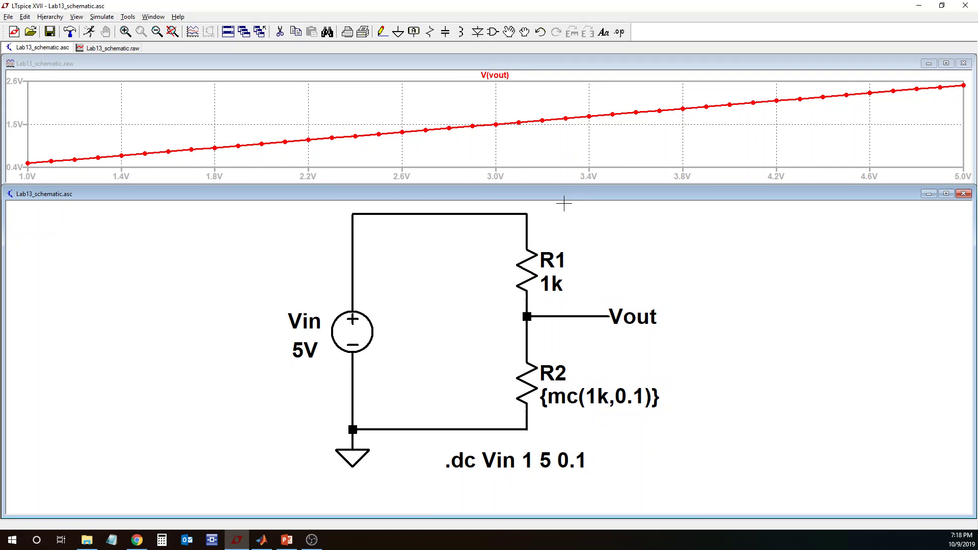
drag(561, 187, 562, 169)
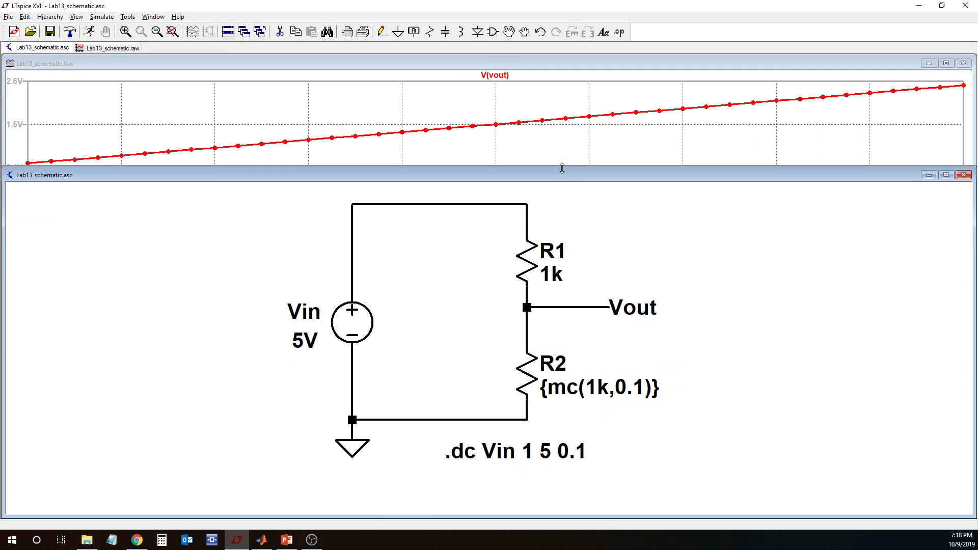
Step: Close the plot, maximize the schematic, and place a .step param R2 1 100 1 directive below .dc
click(963, 62)
double_click(736, 164)
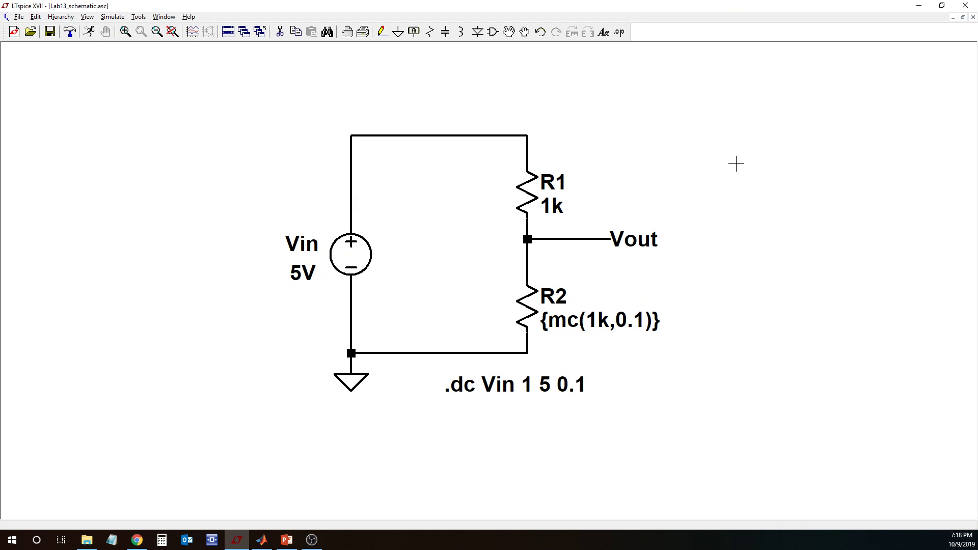
click(619, 32)
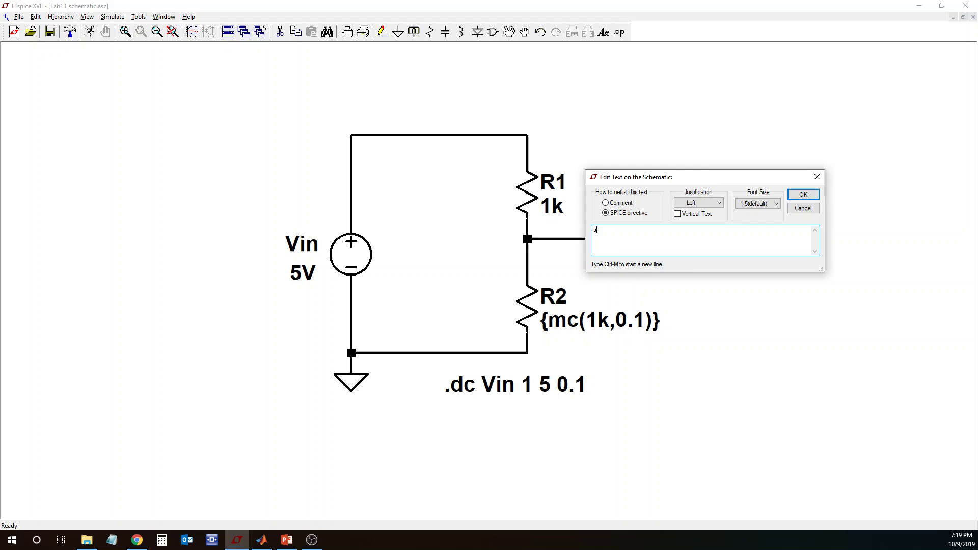
text(.step param R2 1 100 1)
click(803, 194)
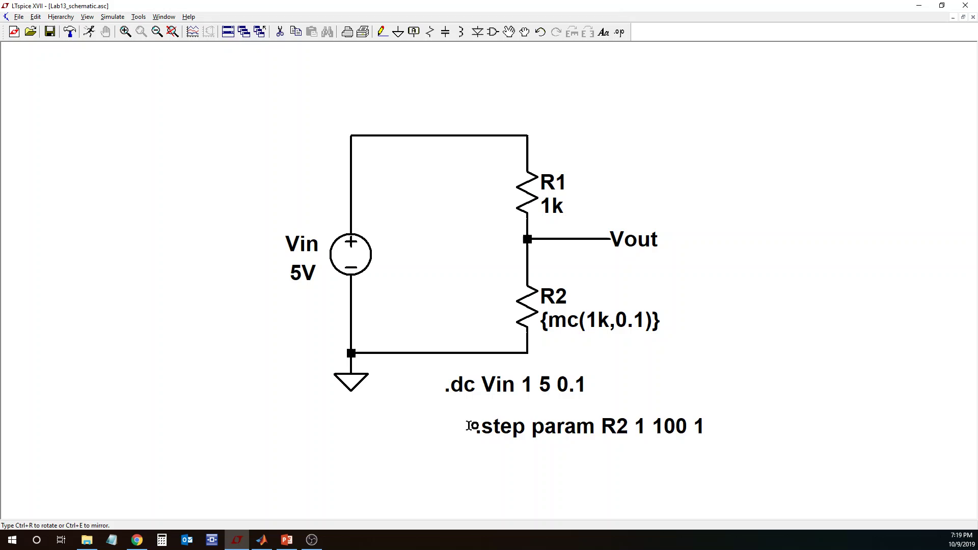
click(452, 425)
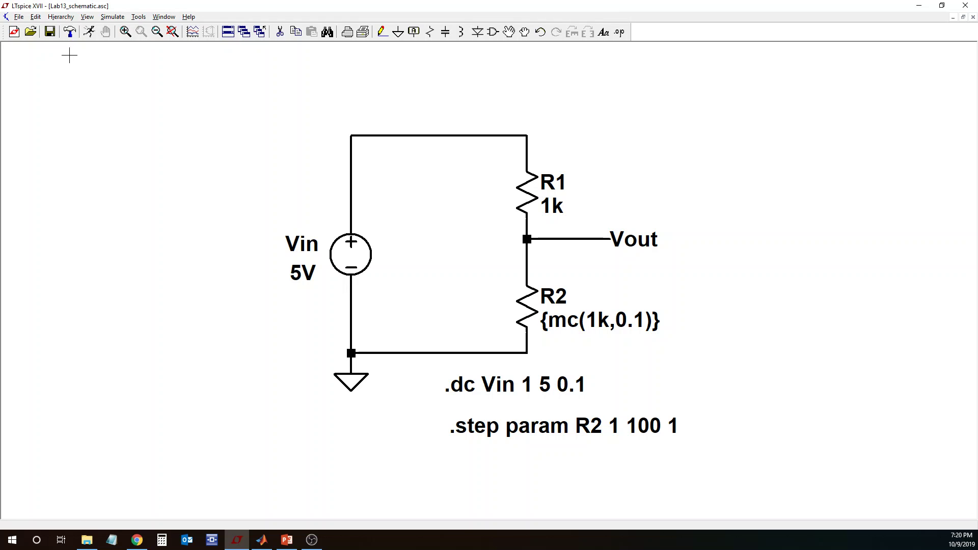
Step: Run the stepped Monte Carlo simulation and probe Vout to plot V(vout) for every run
click(92, 34)
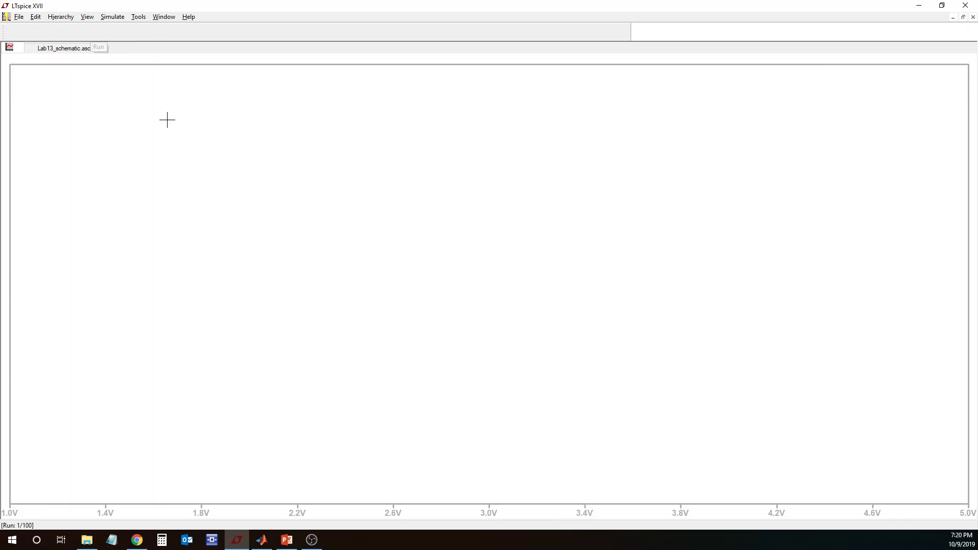
click(552, 375)
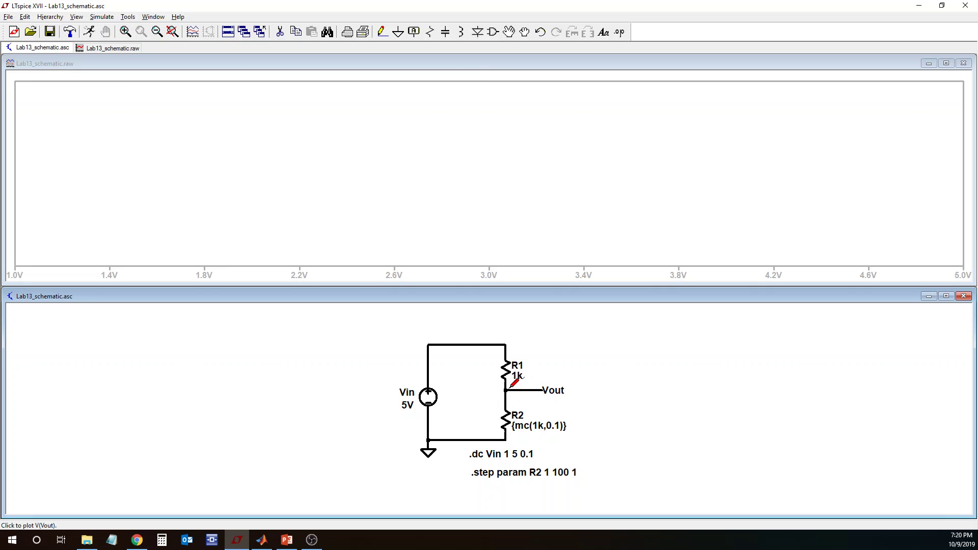
click(511, 386)
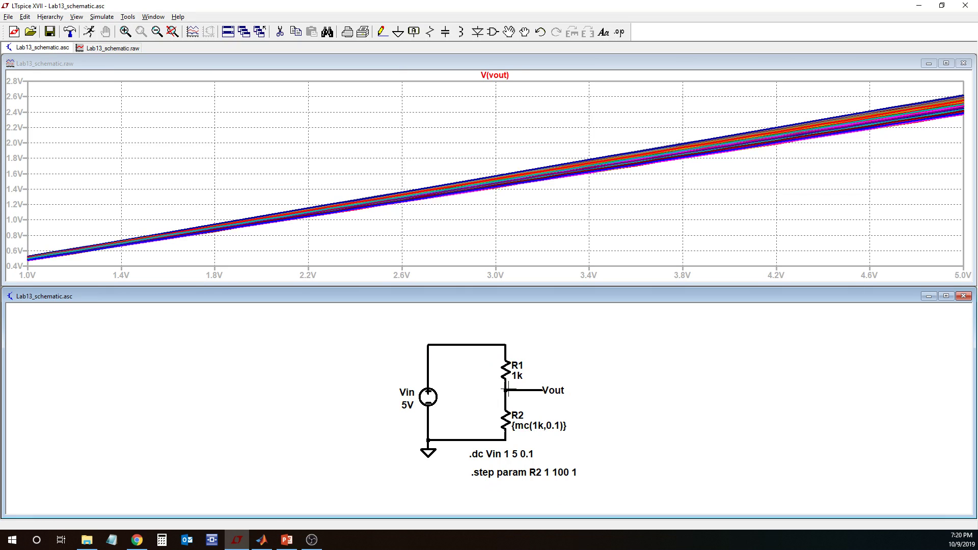
Step: Turn on Mark Data Points for the V(vout) traces from the plot's View menu
right_click(542, 215)
mouse_move(566, 251)
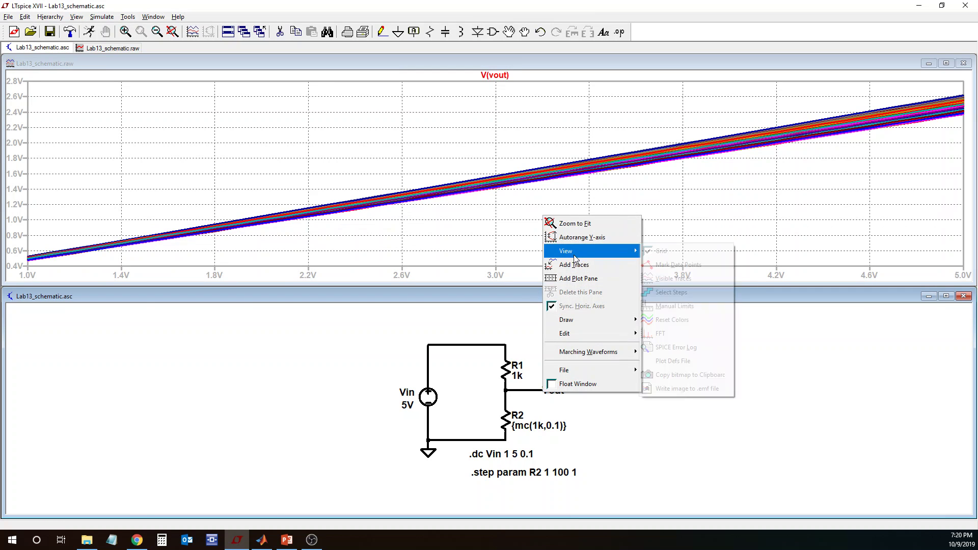
click(678, 264)
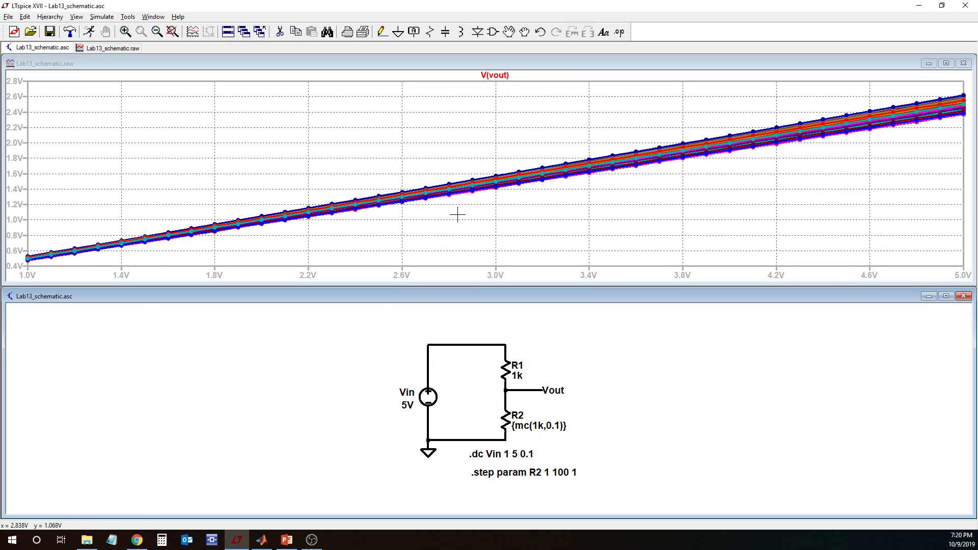
mouse_move(288, 544)
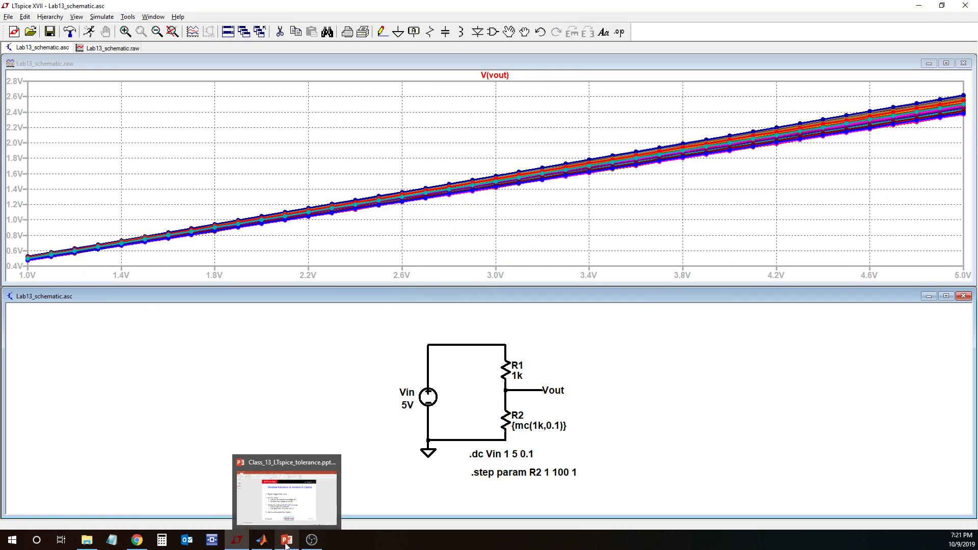
click(287, 520)
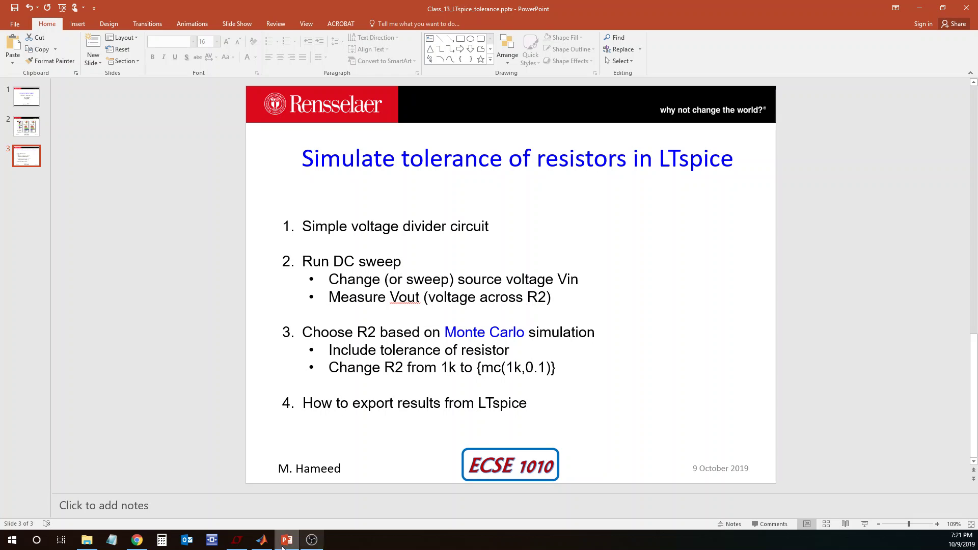
click(237, 540)
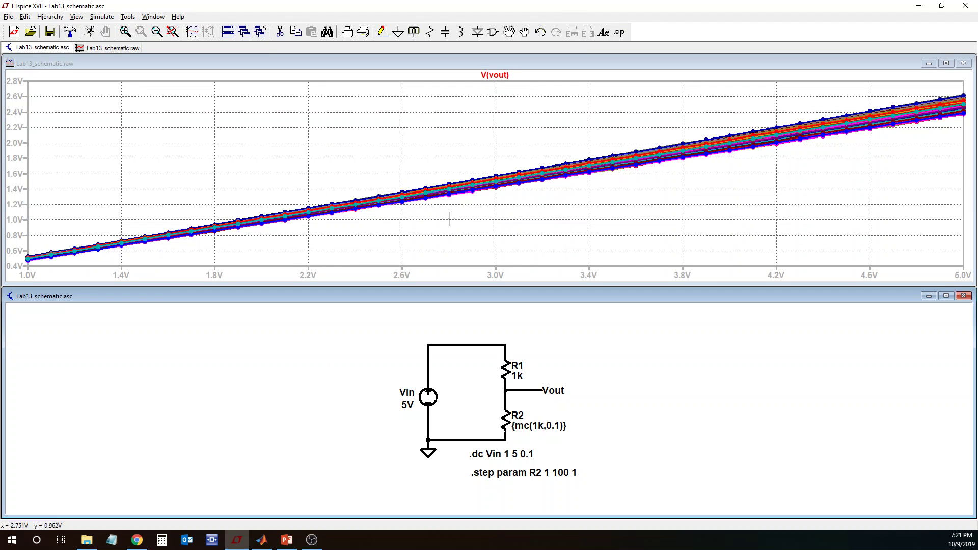
Step: Start a text export of the plot data with V(n001), I(R1), I(R2) and I(Vin) selected
right_click(573, 199)
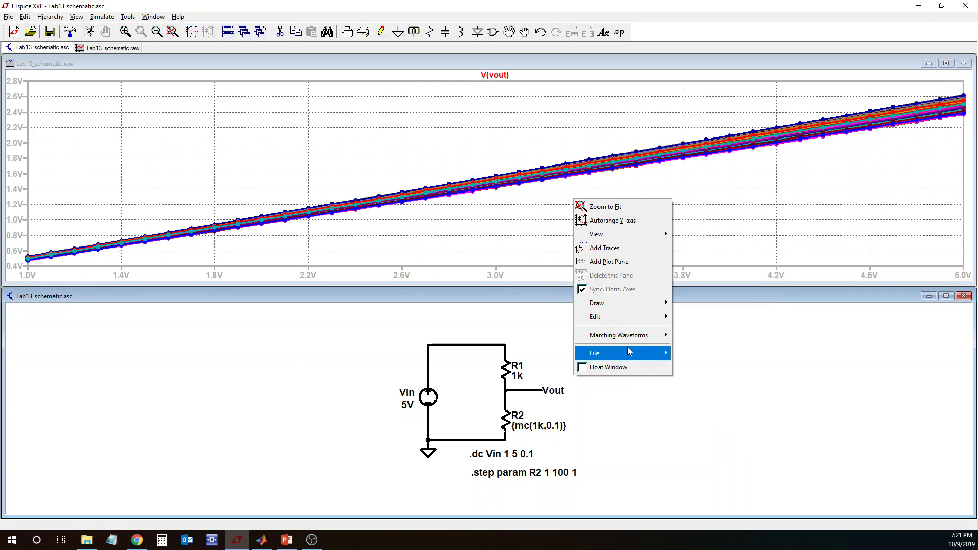
mouse_move(630, 352)
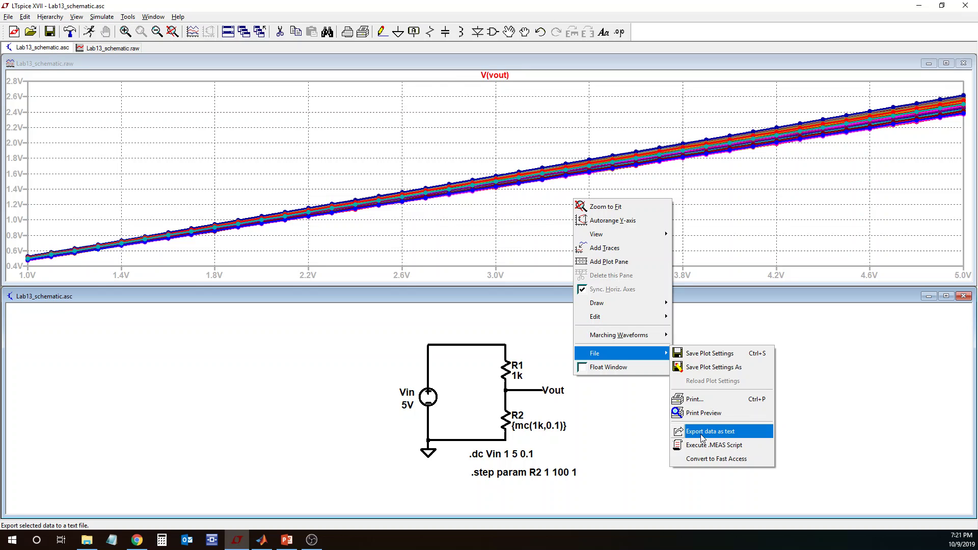
click(734, 432)
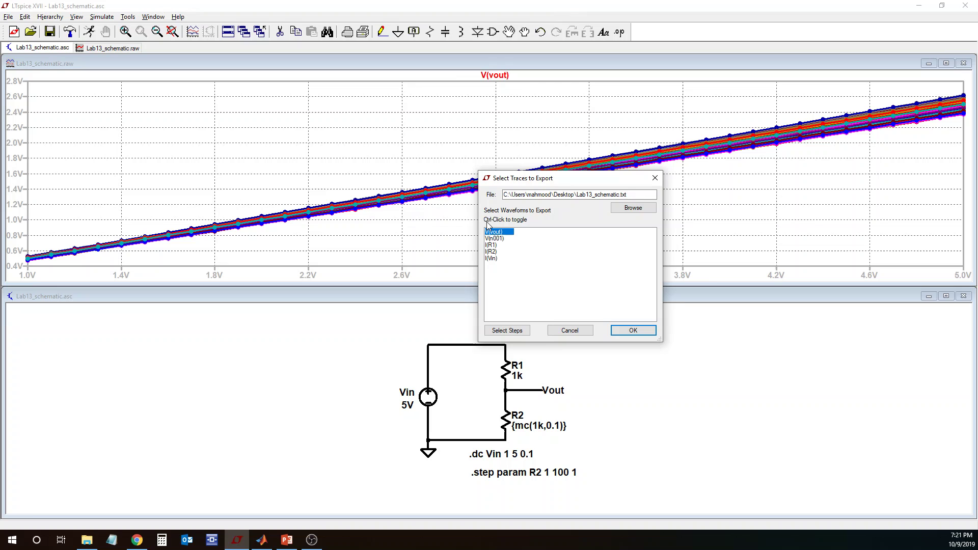
click(496, 238)
ctrl+click(497, 245)
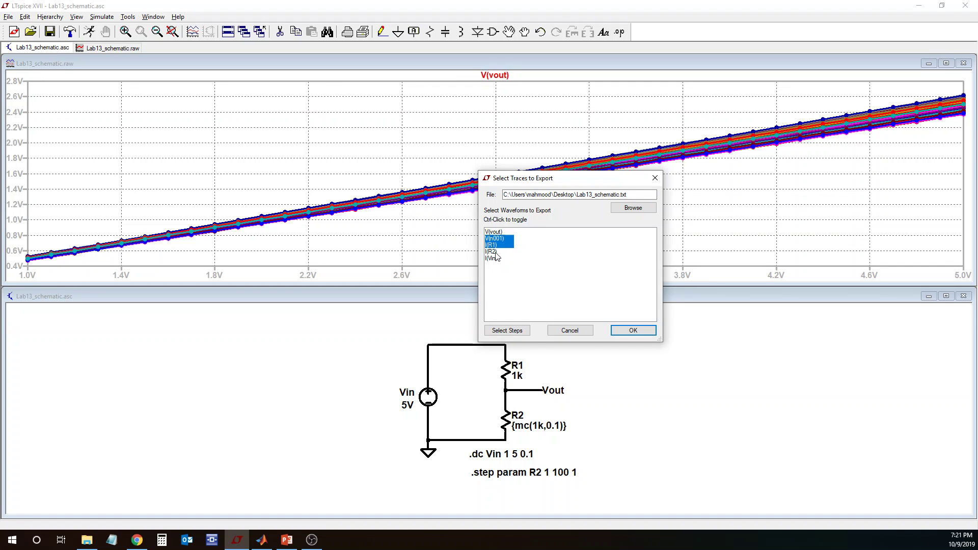
ctrl+click(496, 252)
ctrl+click(497, 258)
Step: Limit the export's sweep steps to step 1 only and confirm
click(507, 331)
scroll(735, 283, down, 5)
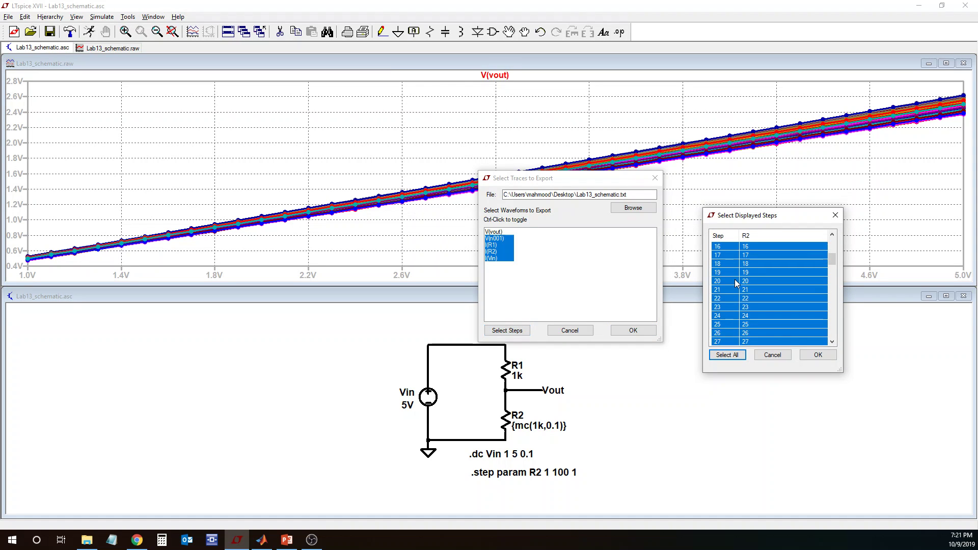
scroll(735, 283, down, 19)
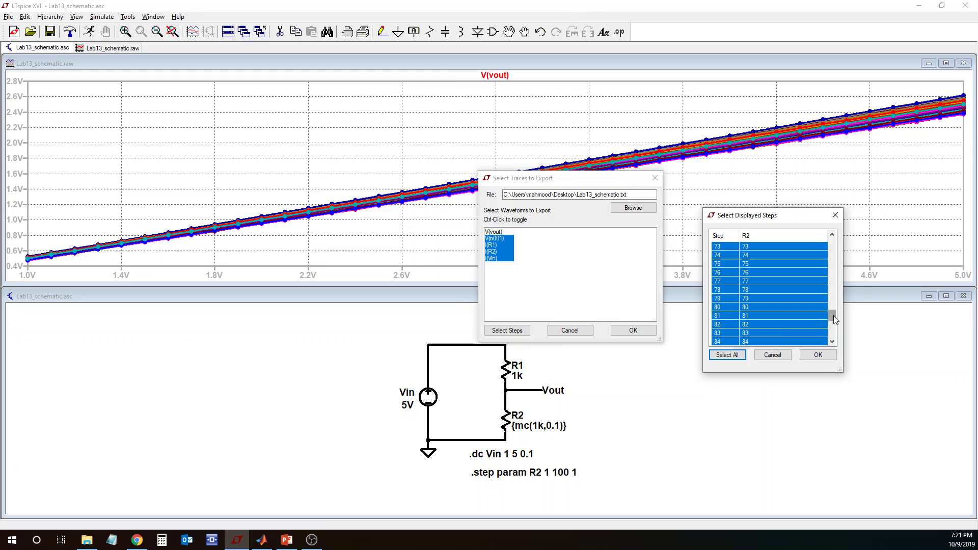
drag(834, 319, 833, 242)
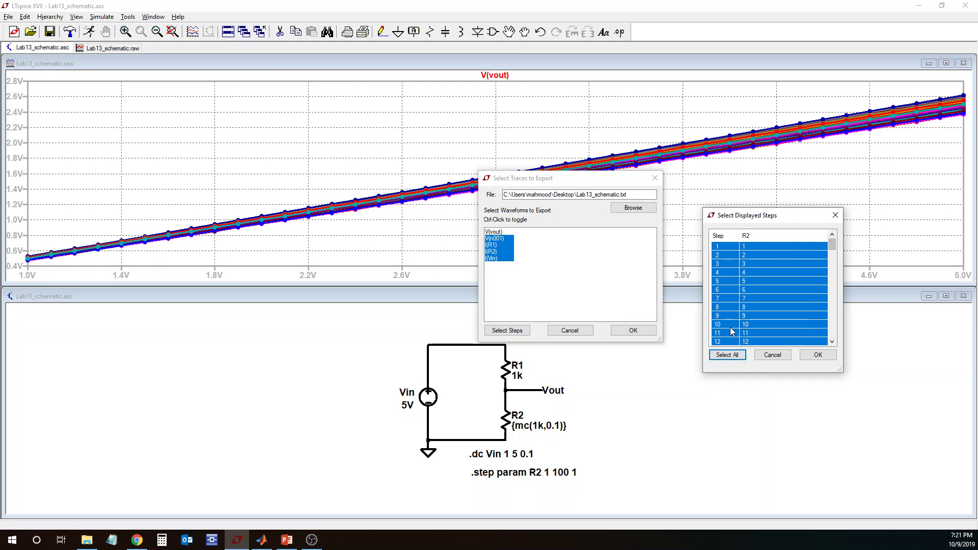
click(724, 249)
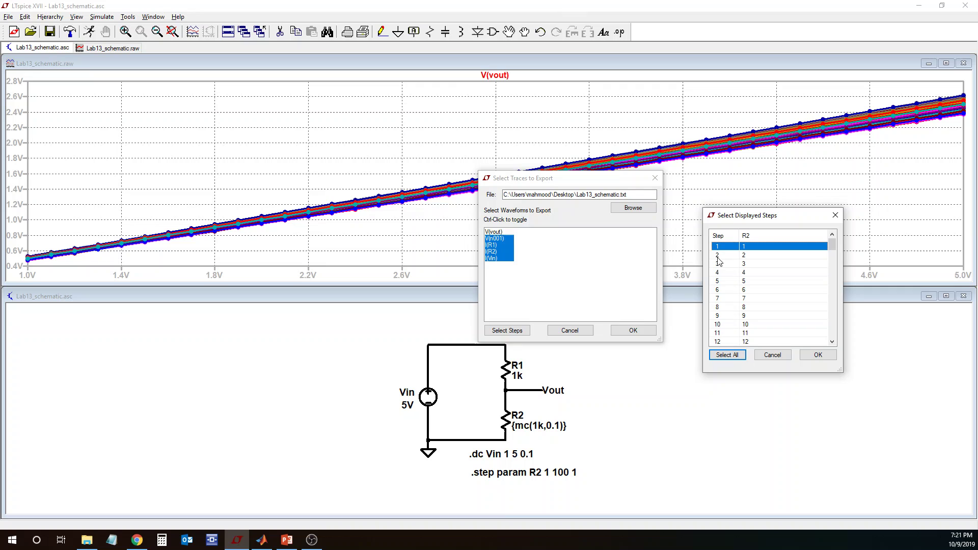
ctrl+click(718, 255)
ctrl+click(721, 272)
click(727, 355)
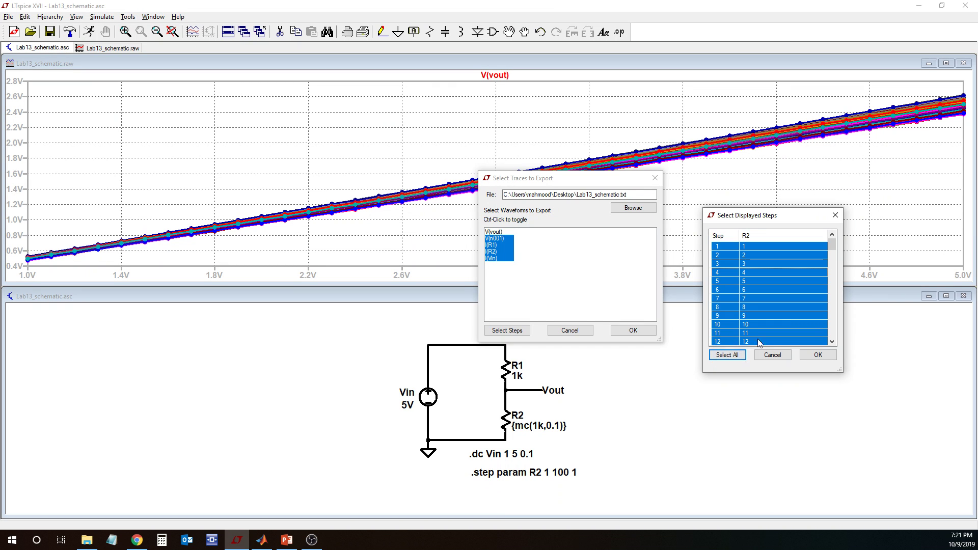
click(755, 291)
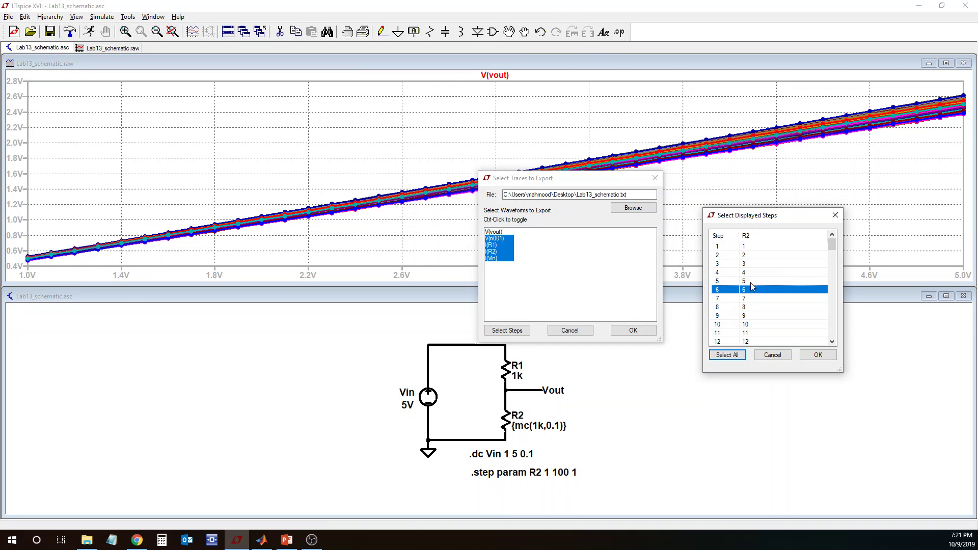
click(721, 246)
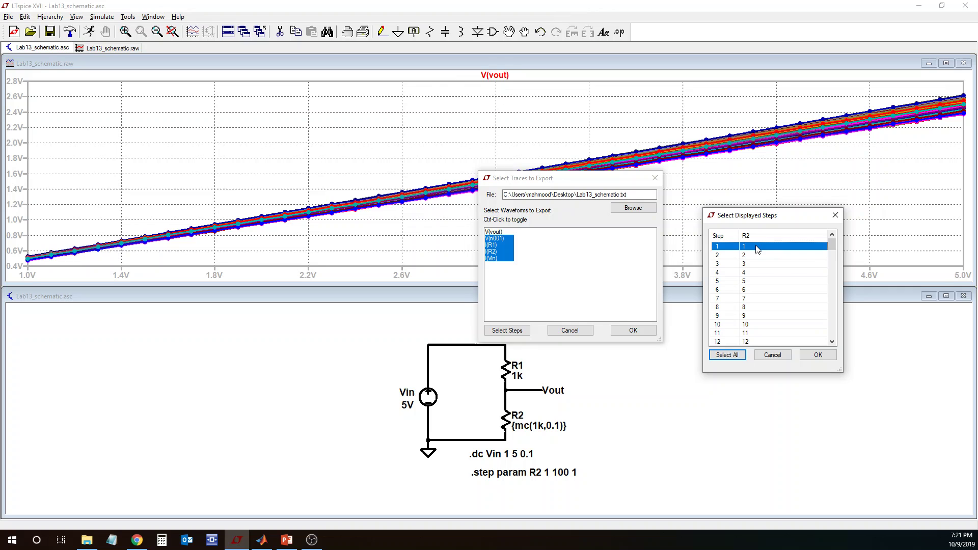
click(818, 355)
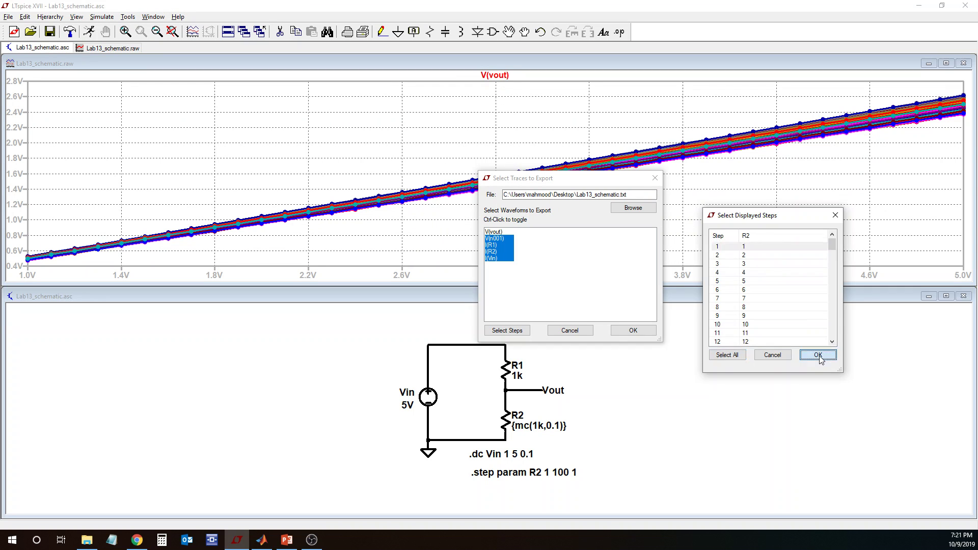
Step: Select V(vout) and I(R2) as the traces to export to Lab13_schematic.txt and confirm
click(494, 232)
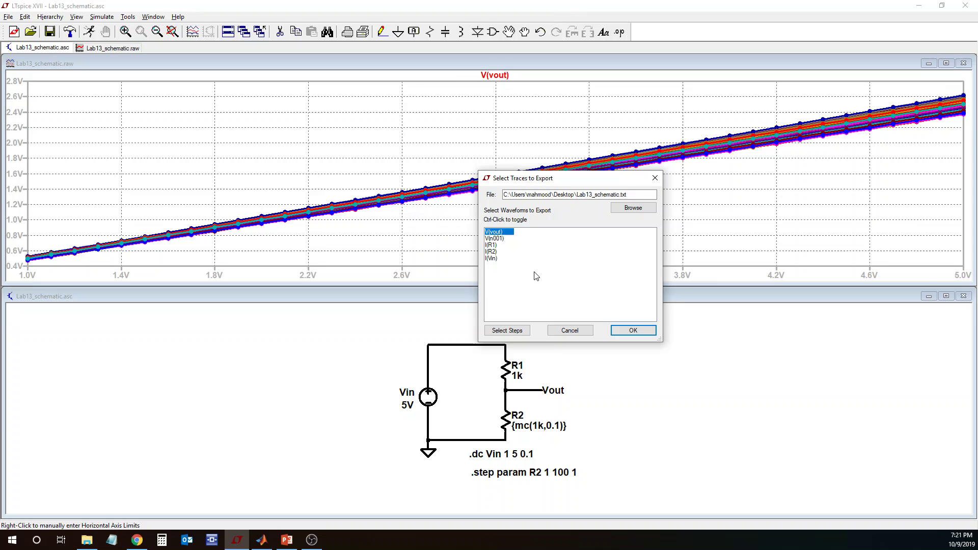
ctrl+click(492, 251)
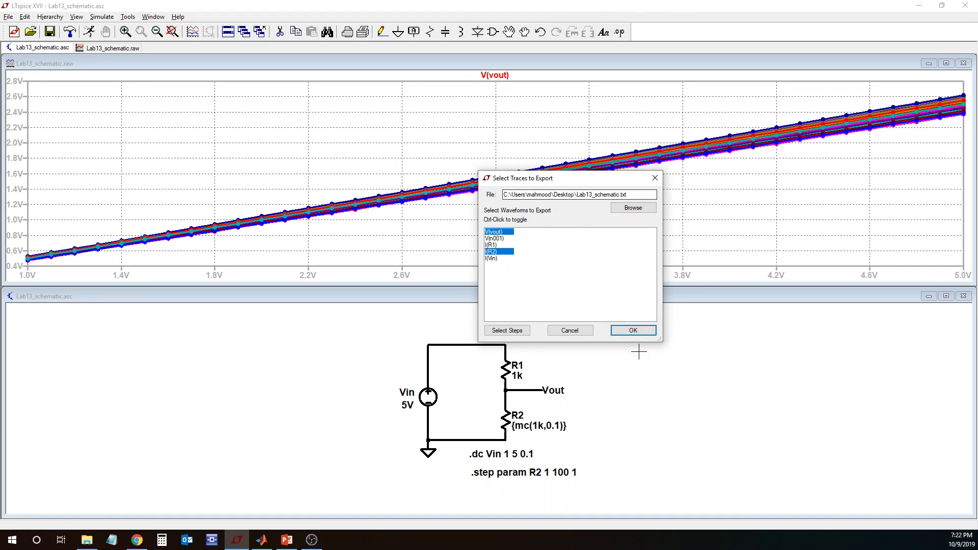
click(634, 330)
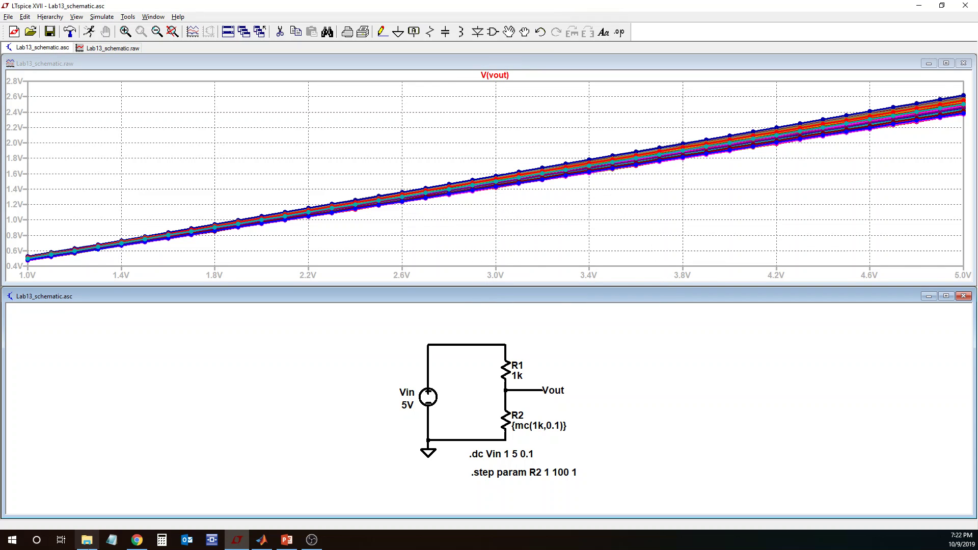
Step: Bring up Lab13_schematic.txt in Notepad maximized and highlight its vin header and first data rows
click(88, 541)
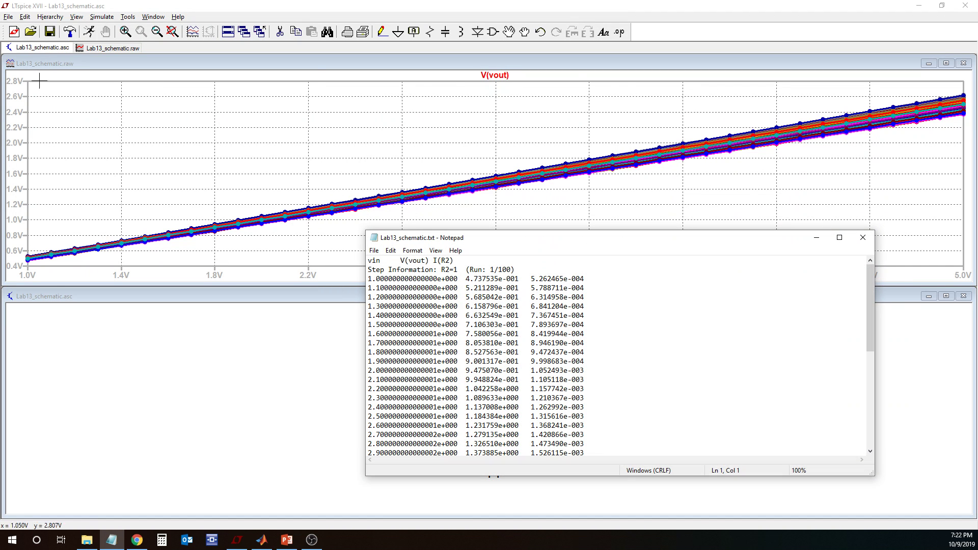
click(842, 239)
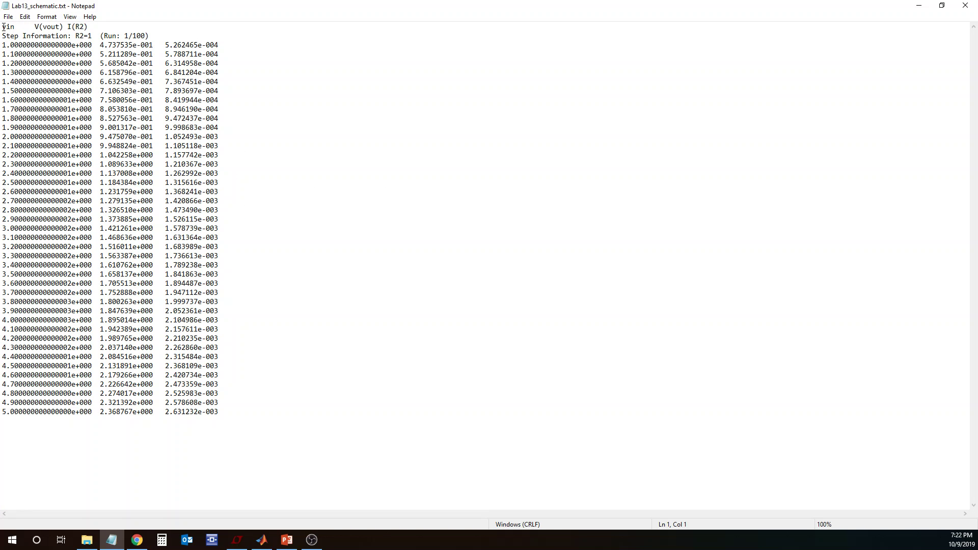
drag(2, 27, 84, 27)
click(47, 72)
drag(3, 44, 51, 81)
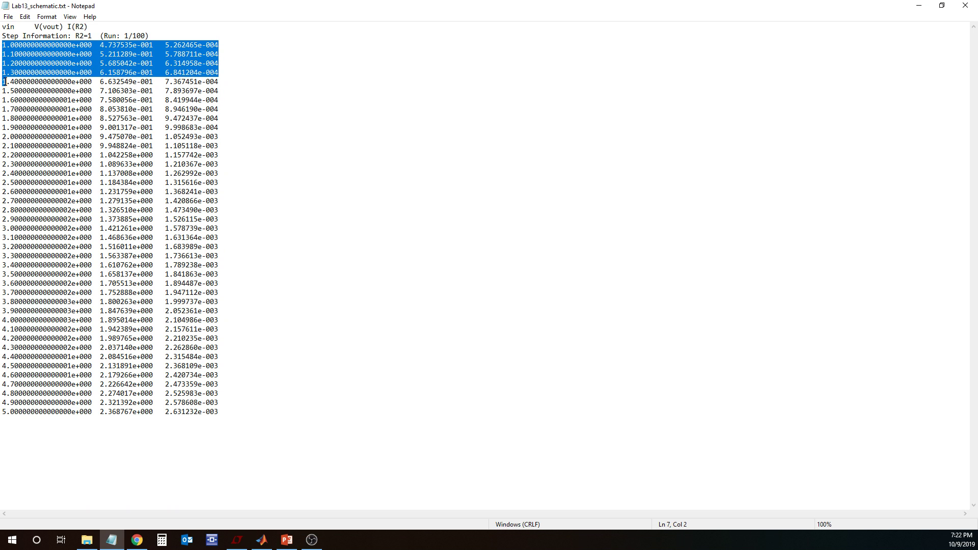
click(30, 109)
click(3, 46)
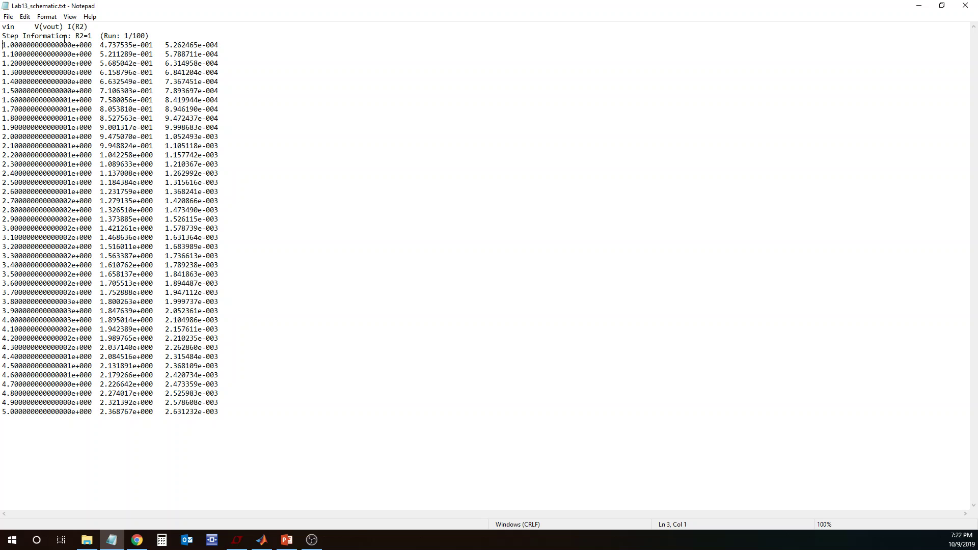
Step: Highlight the Run: 1/100 label and the first and last vin values, 1.0 and 5.0
double_click(126, 36)
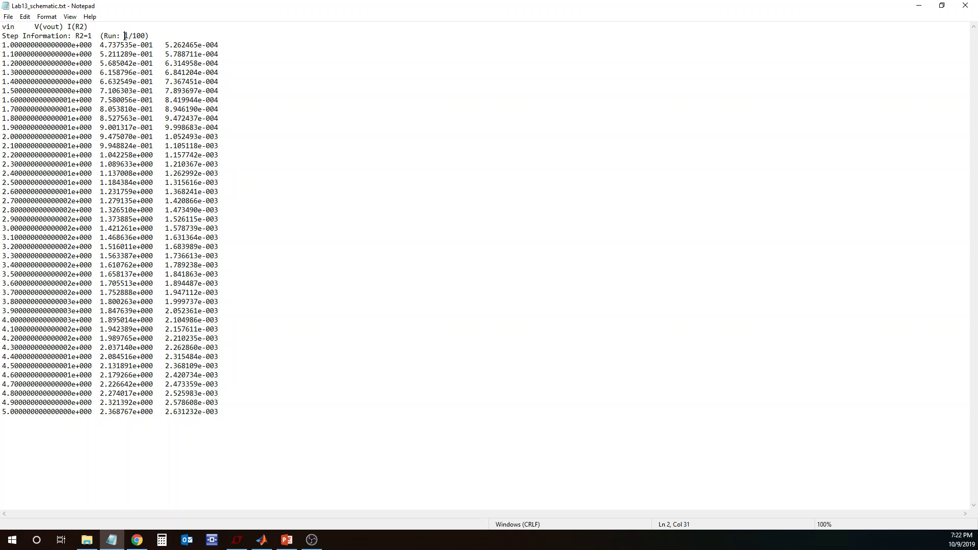
click(35, 54)
drag(3, 46, 94, 46)
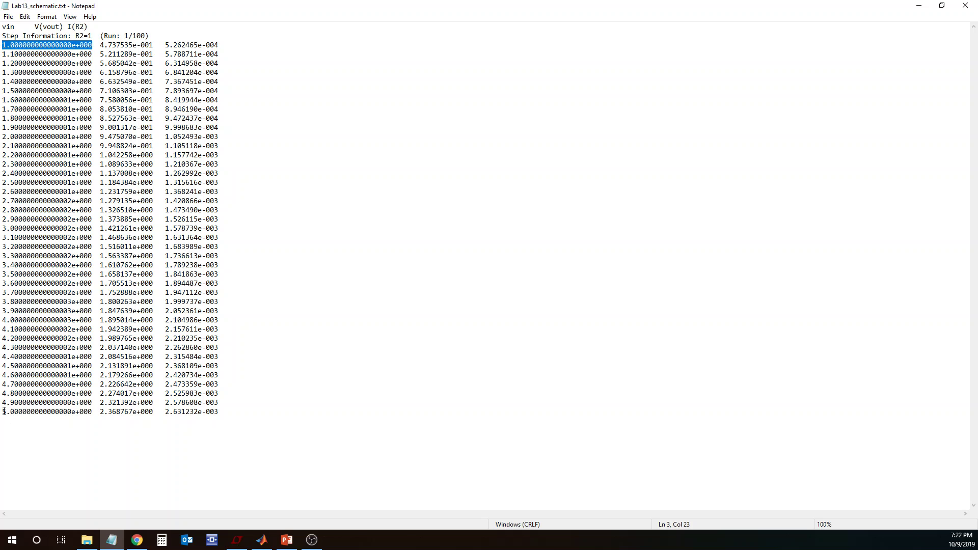
drag(4, 410, 91, 415)
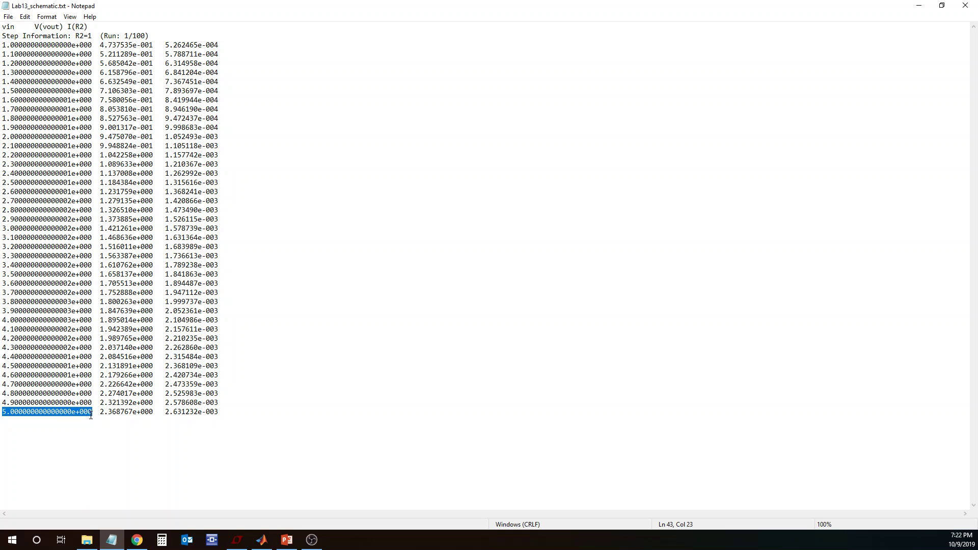
click(109, 45)
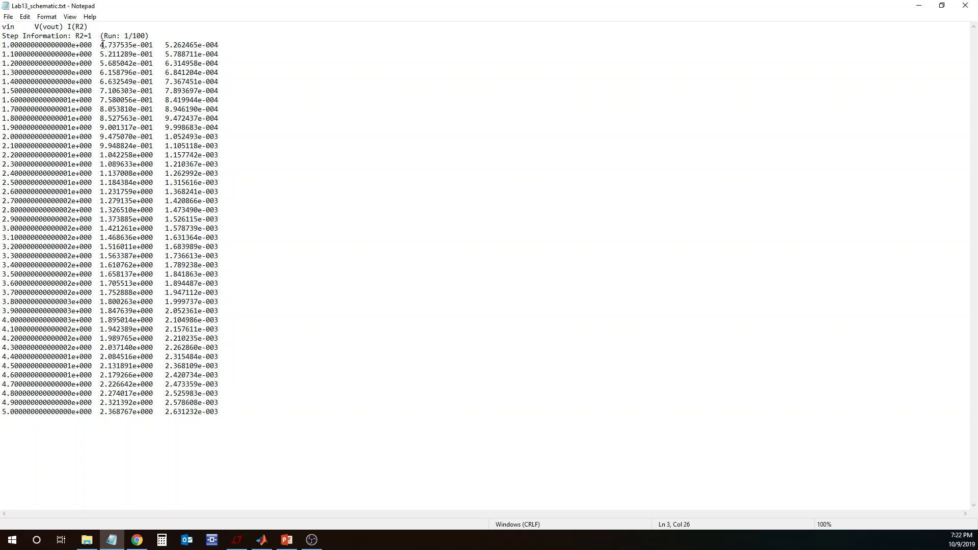
Step: Highlight first V(vout) 4.737535e-001, I(R2) 5.262465e-004, and the last V(vout) 2.368767e+000
drag(101, 44, 152, 56)
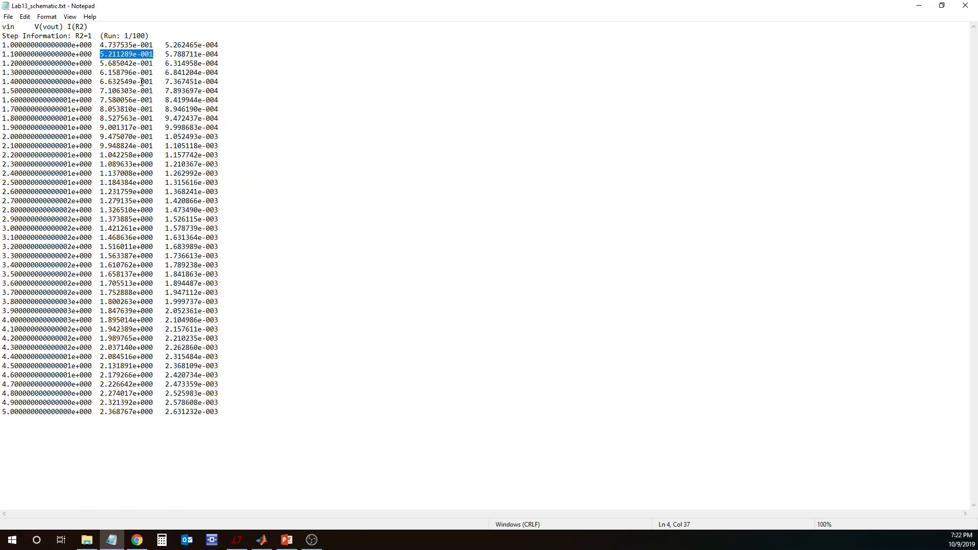
click(182, 64)
drag(166, 46, 238, 47)
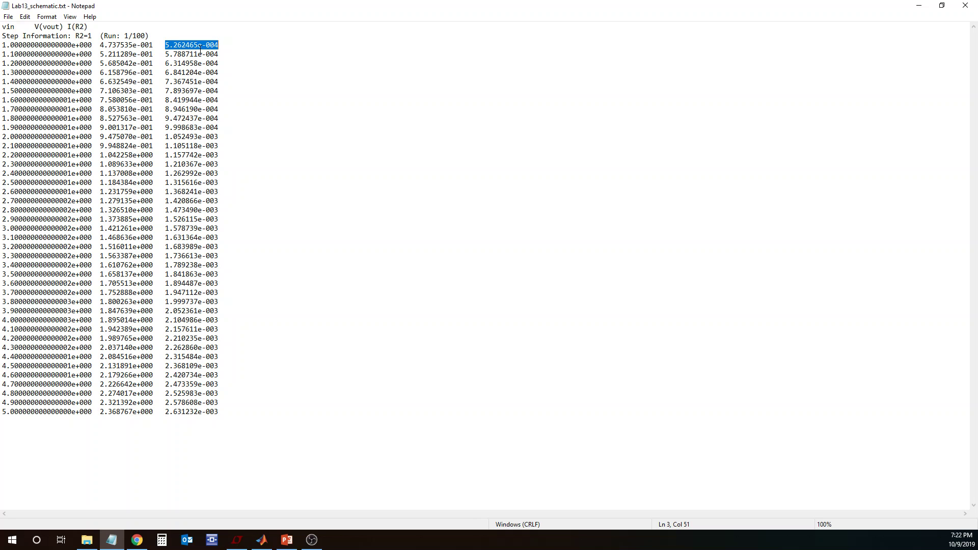
click(133, 403)
drag(101, 413, 154, 412)
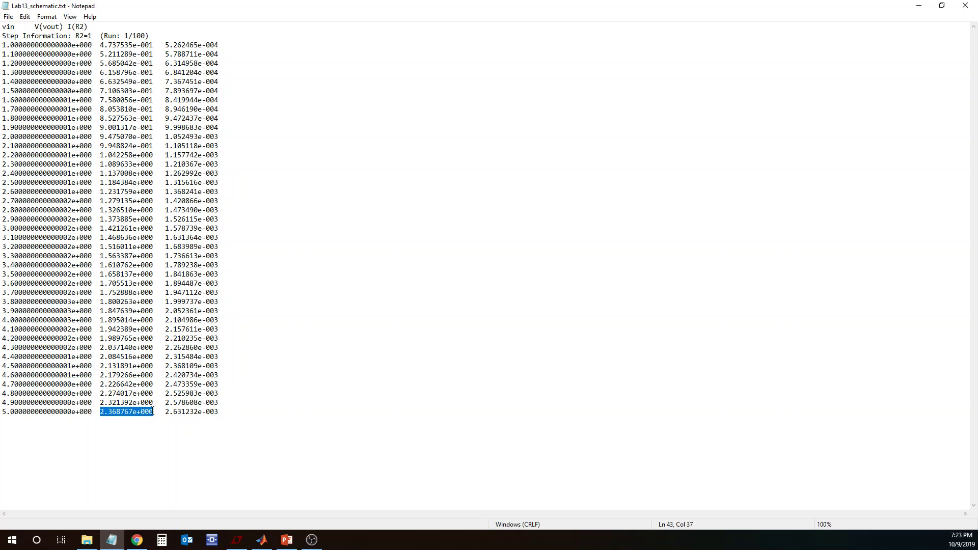
click(153, 412)
click(127, 419)
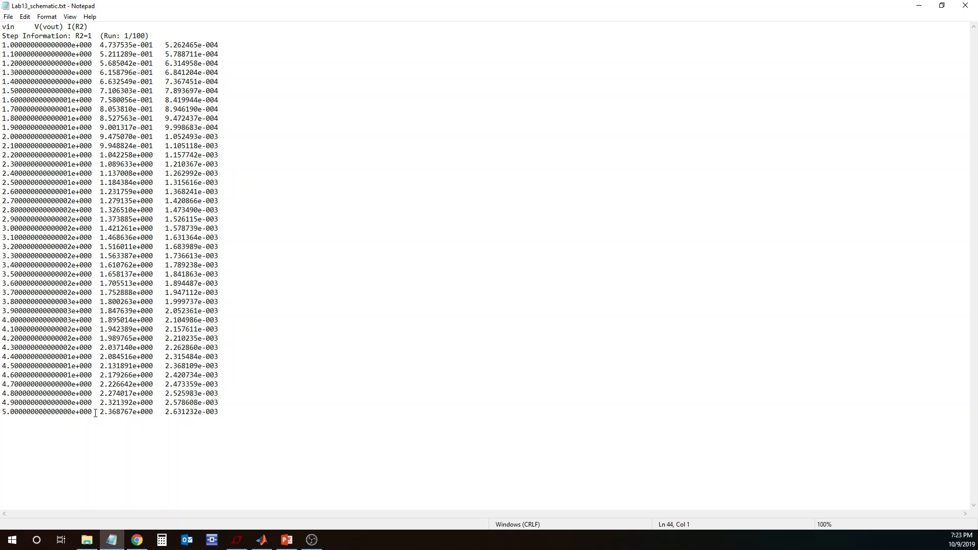
drag(3, 414, 177, 414)
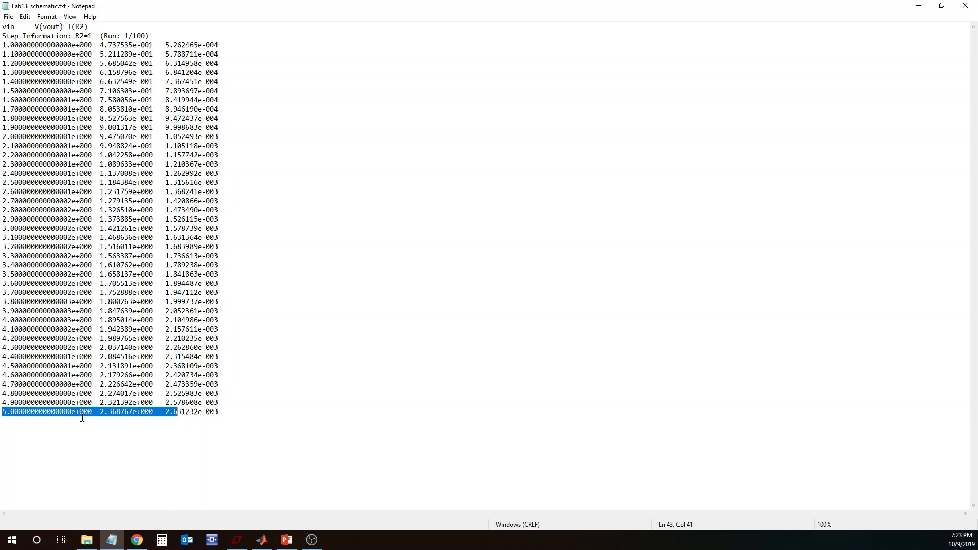
click(5, 417)
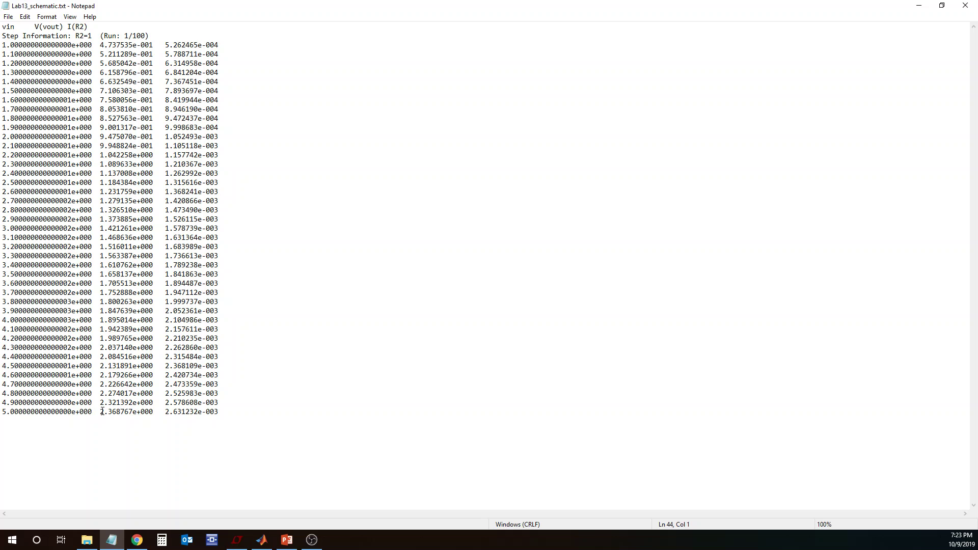
drag(100, 412, 153, 412)
Step: Highlight the entire exported data, deselect it, and return to the PowerPoint tolerance slide
click(208, 414)
drag(226, 411, 4, 31)
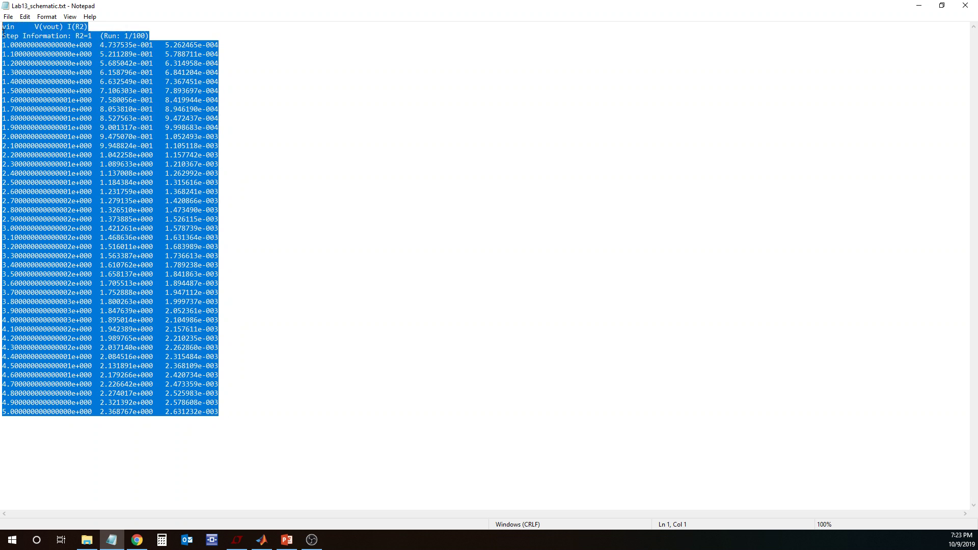
click(211, 376)
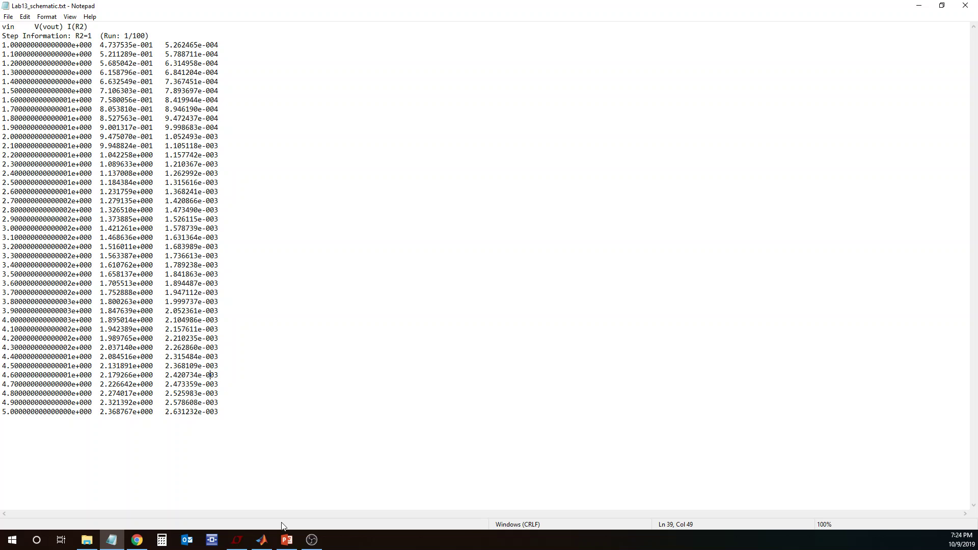
mouse_move(239, 547)
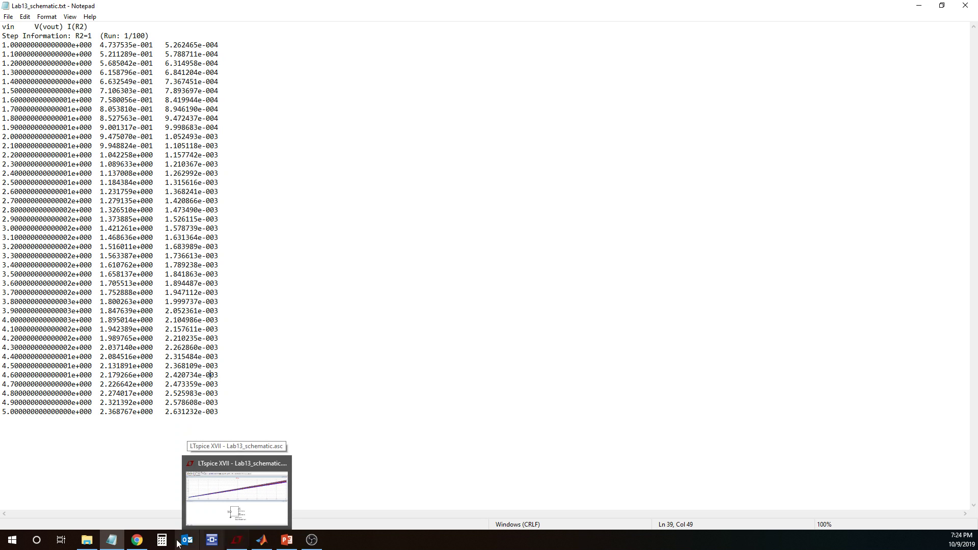
click(287, 541)
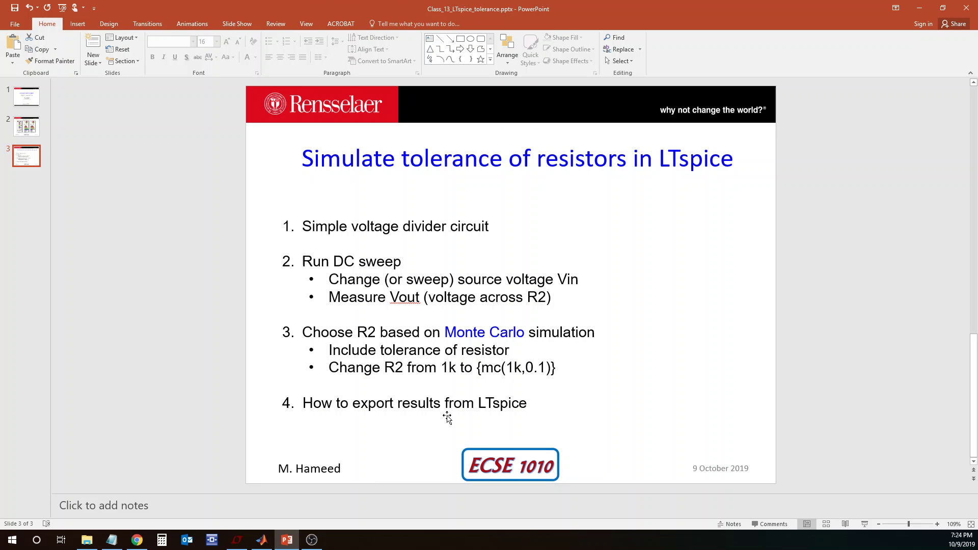